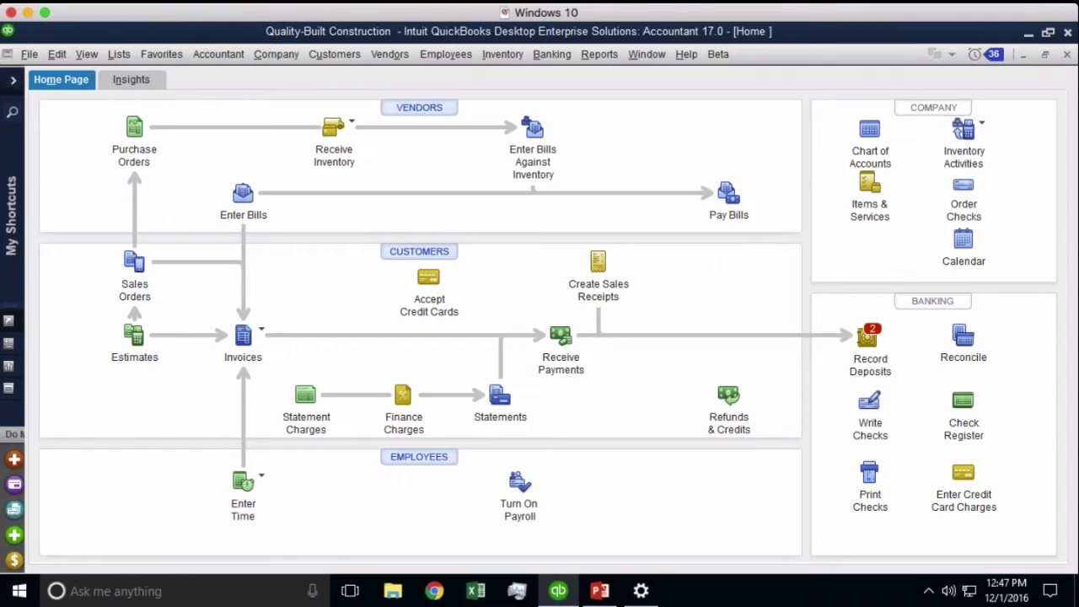
Open the Memorized Transaction List from the Lists menu
left_click(119, 56)
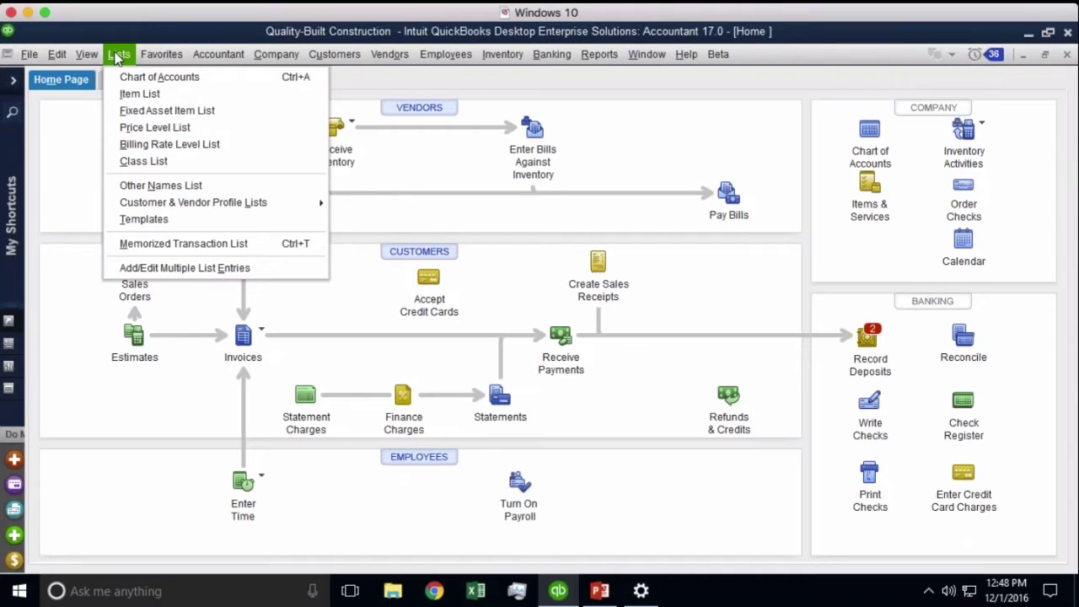
left_click(155, 245)
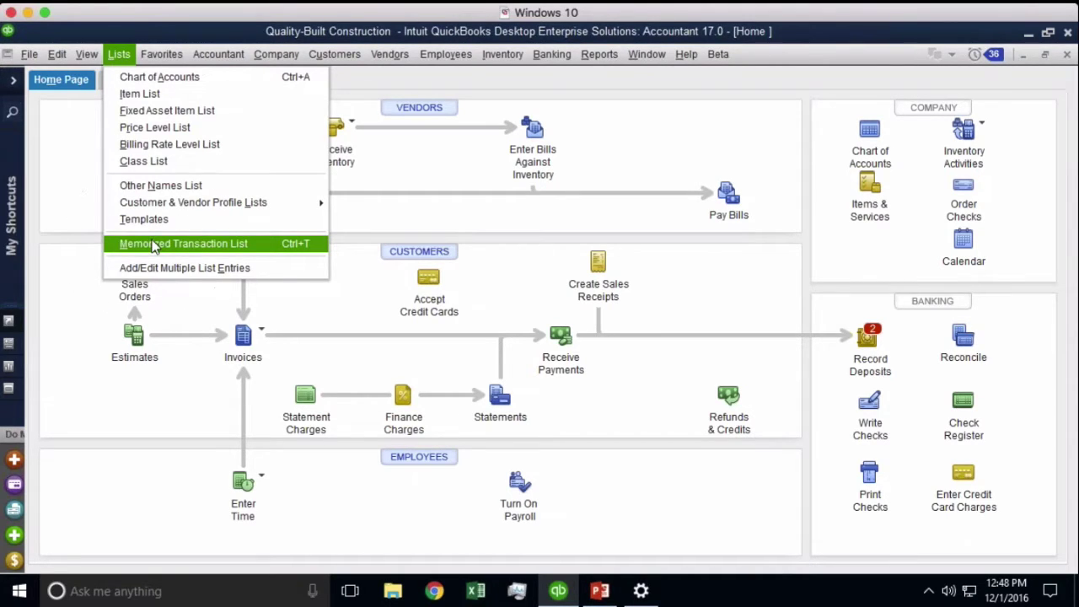
left_click(154, 245)
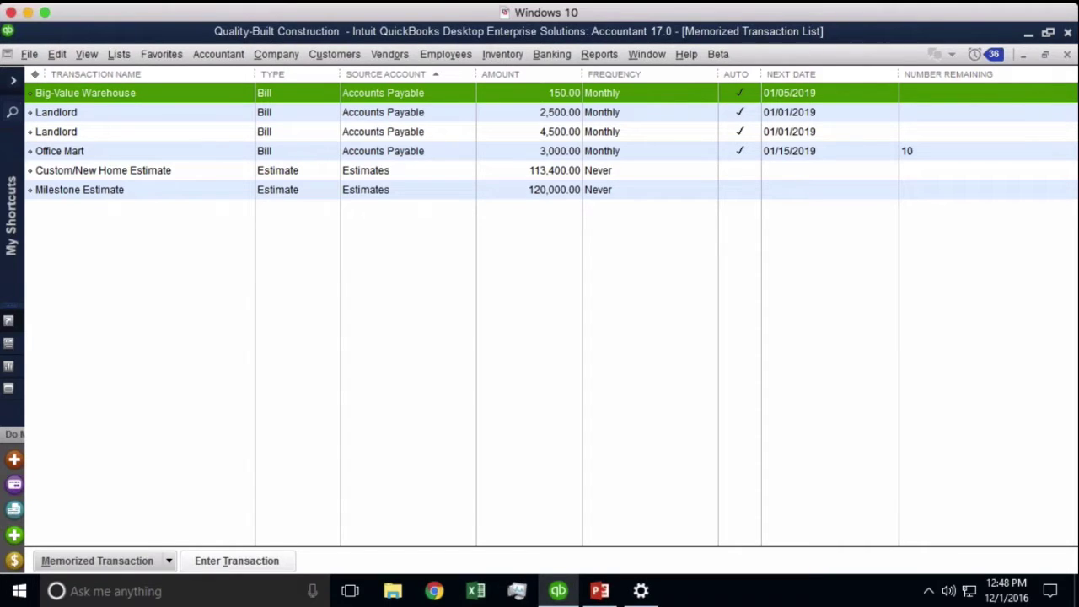
left_click(148, 112)
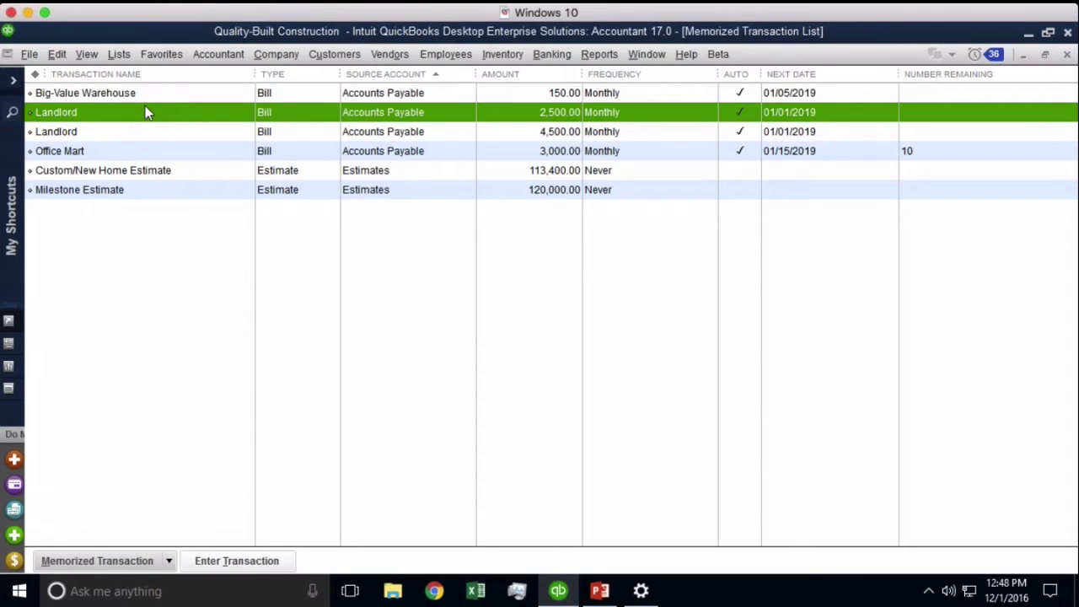
Set the Big-Value Warehouse memorized bill to Do Not Remind Me so its frequency shows Never
right_click(122, 98)
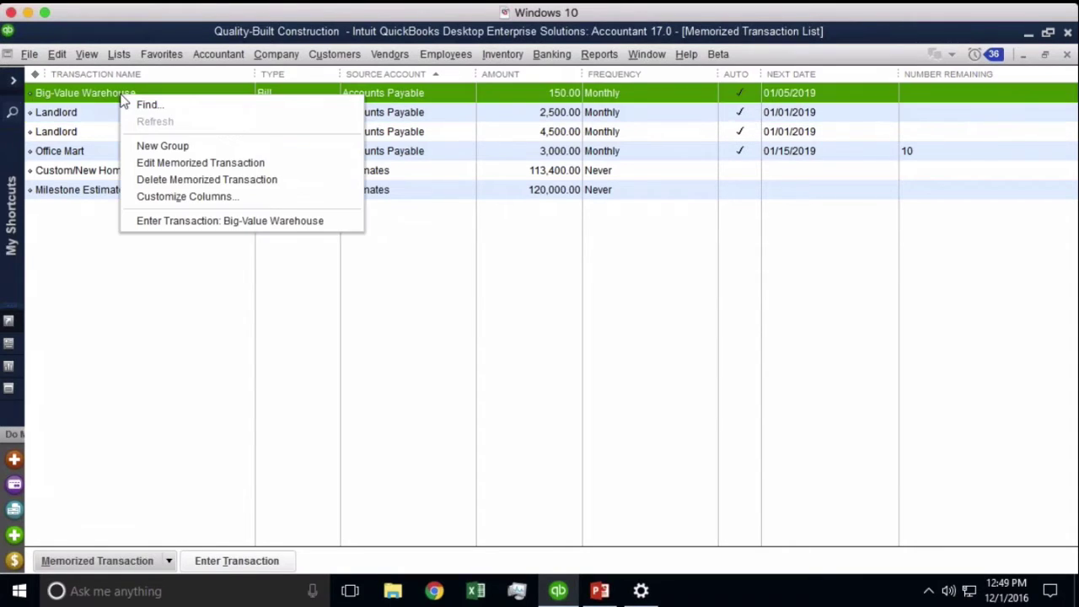
left_click(167, 164)
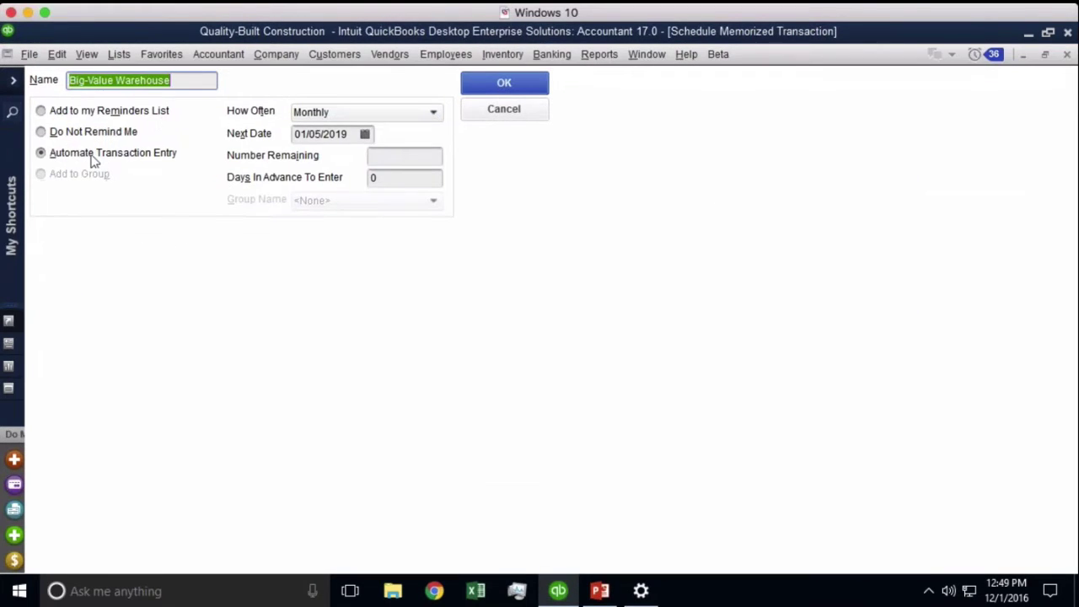
left_click(93, 156)
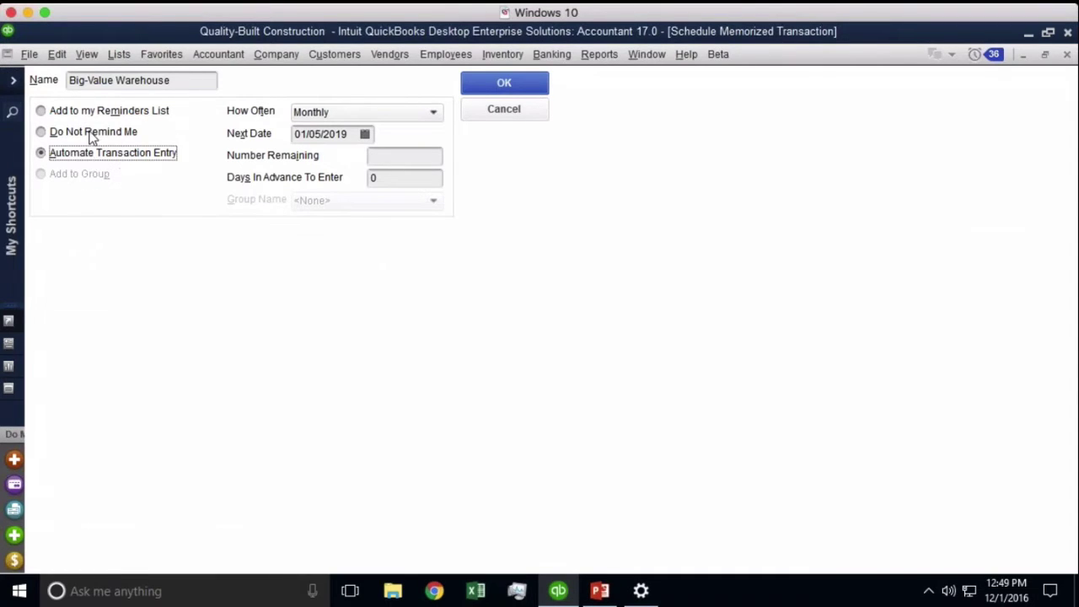
left_click(92, 134)
left_click(85, 114)
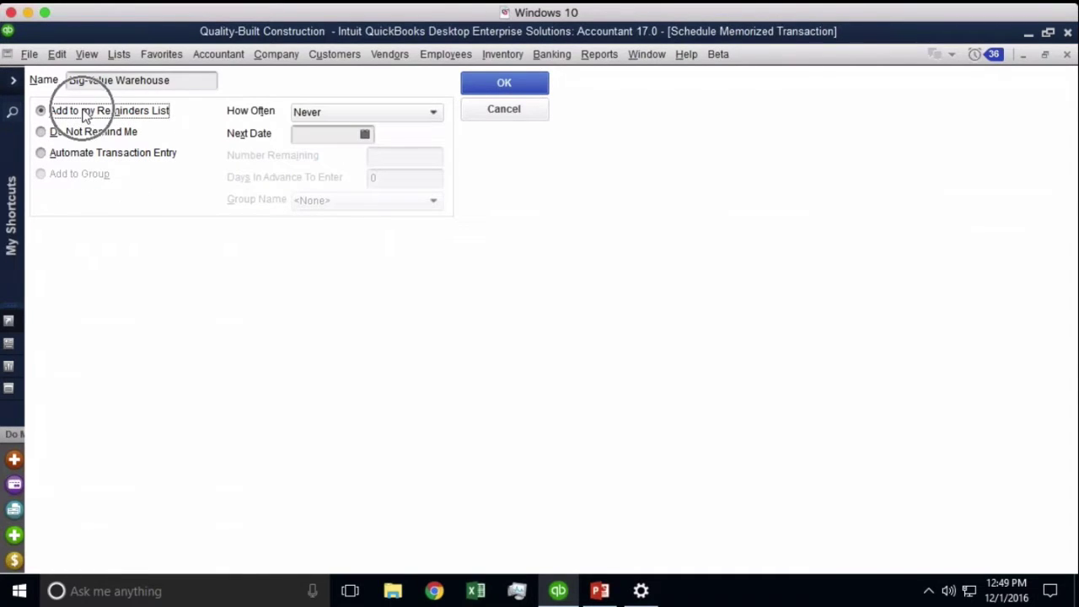
left_click(81, 159)
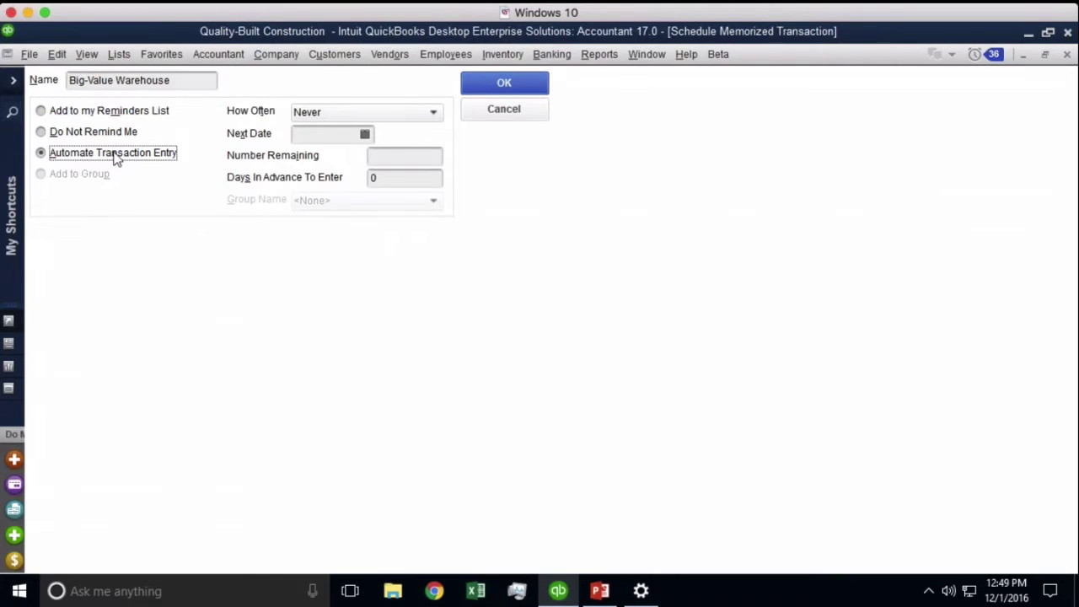
left_click(93, 134)
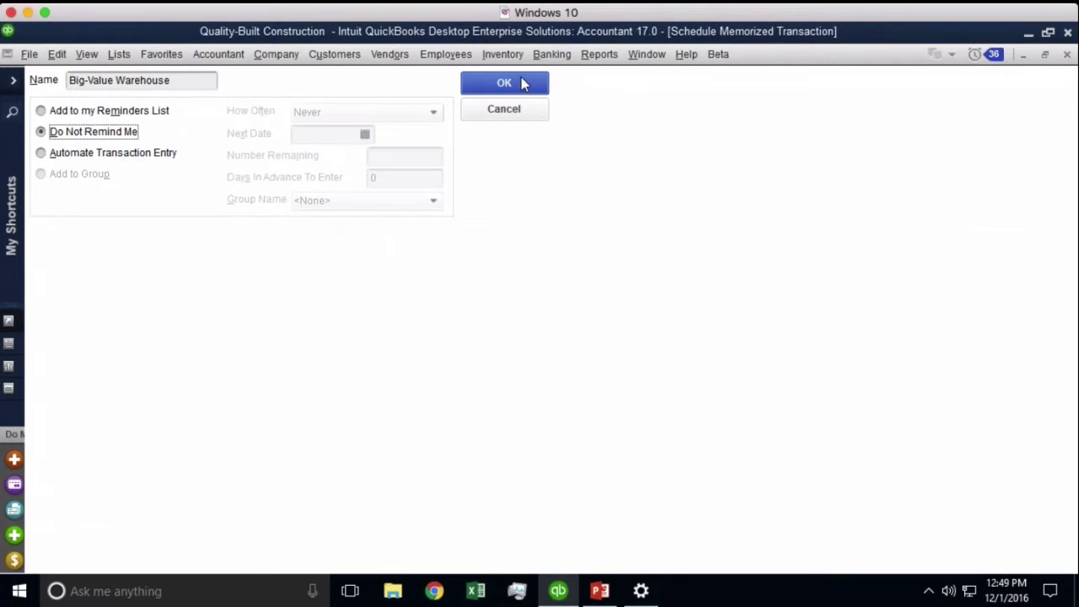
left_click(521, 83)
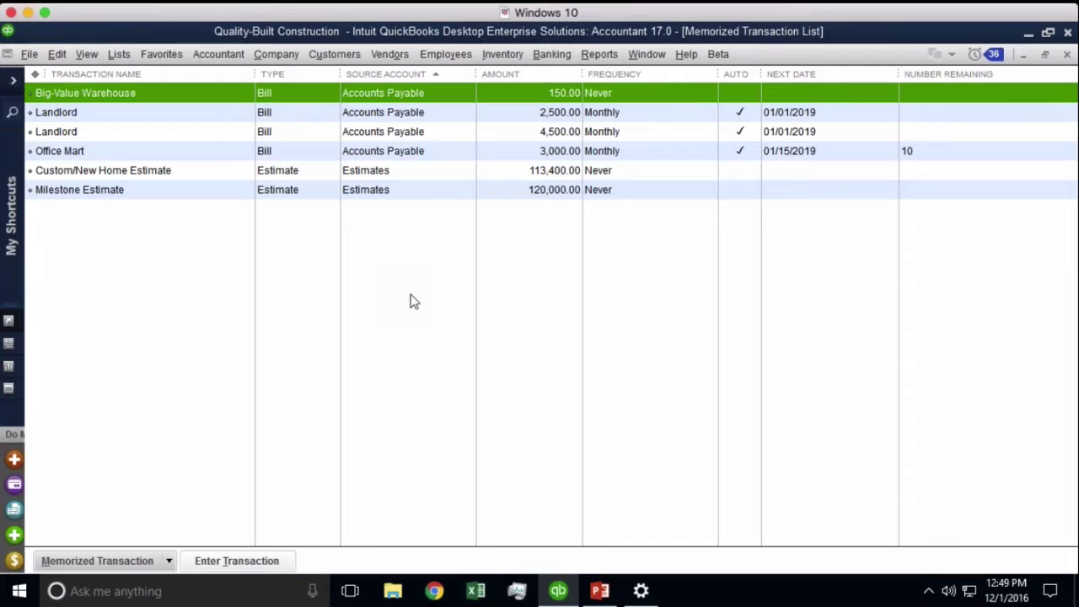
Start a new bill in Enter Bills with Landlord as the vendor
left_click(393, 58)
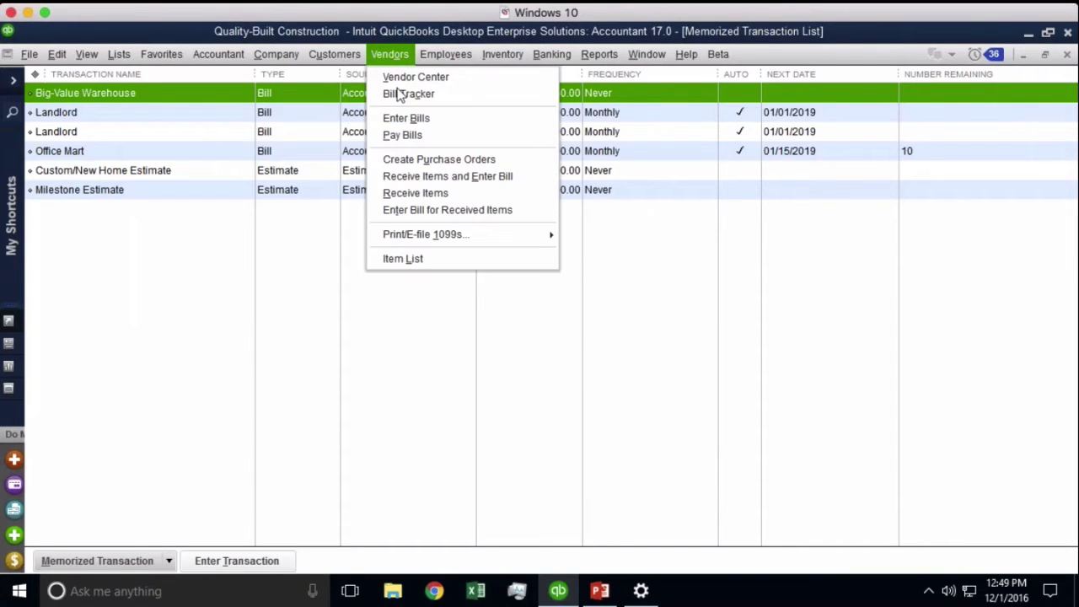
left_click(406, 122)
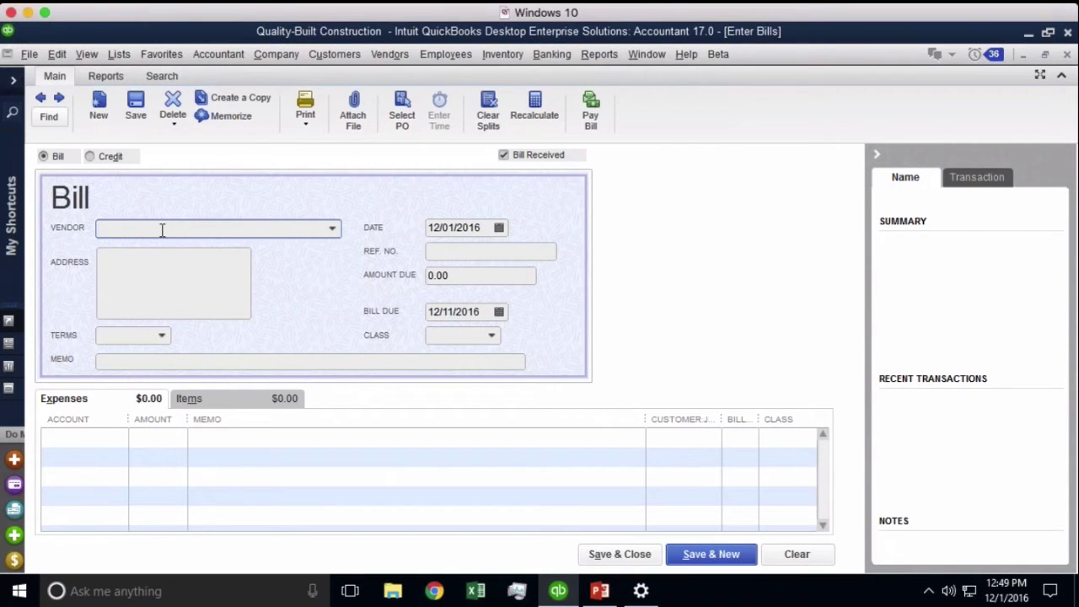
type("Landlord")
key("Tab")
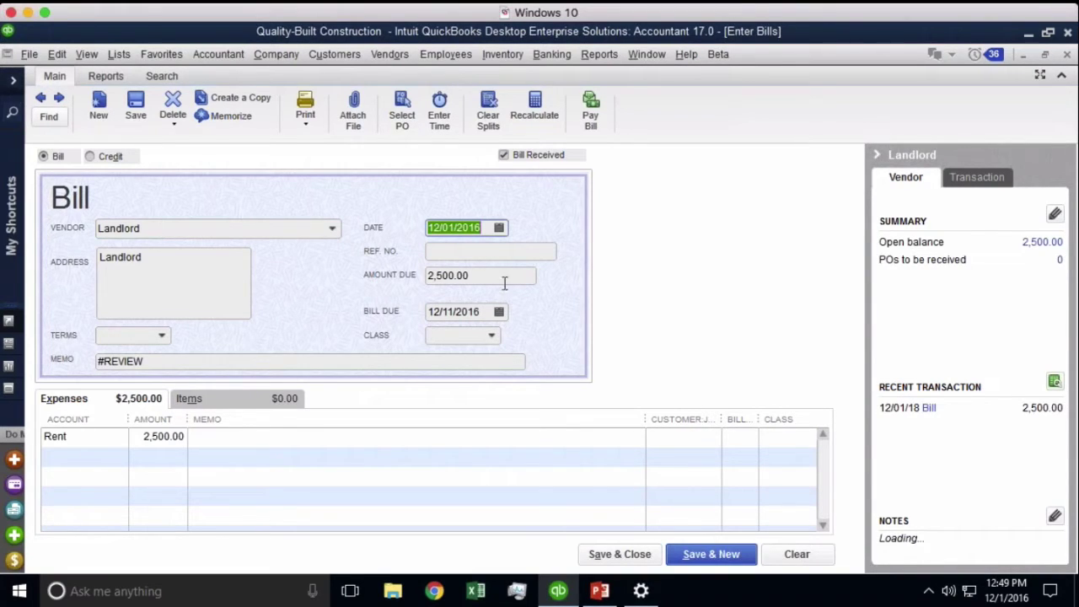
Change the amount due to 3,750.00 and enter 'need inv. #' as the reference number
left_click(475, 277)
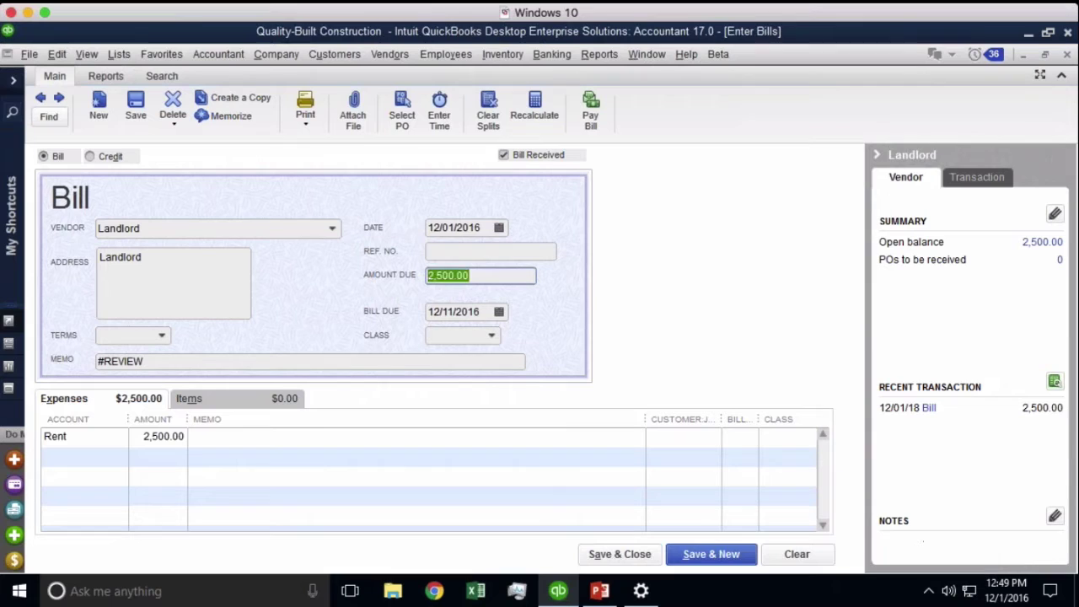
type("3750")
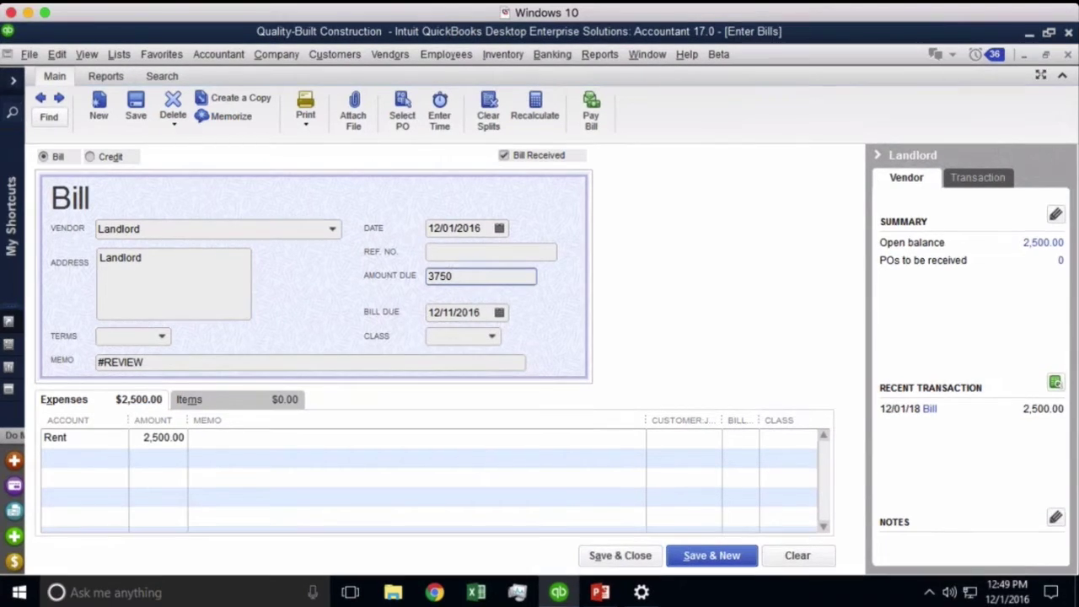
left_click(481, 228)
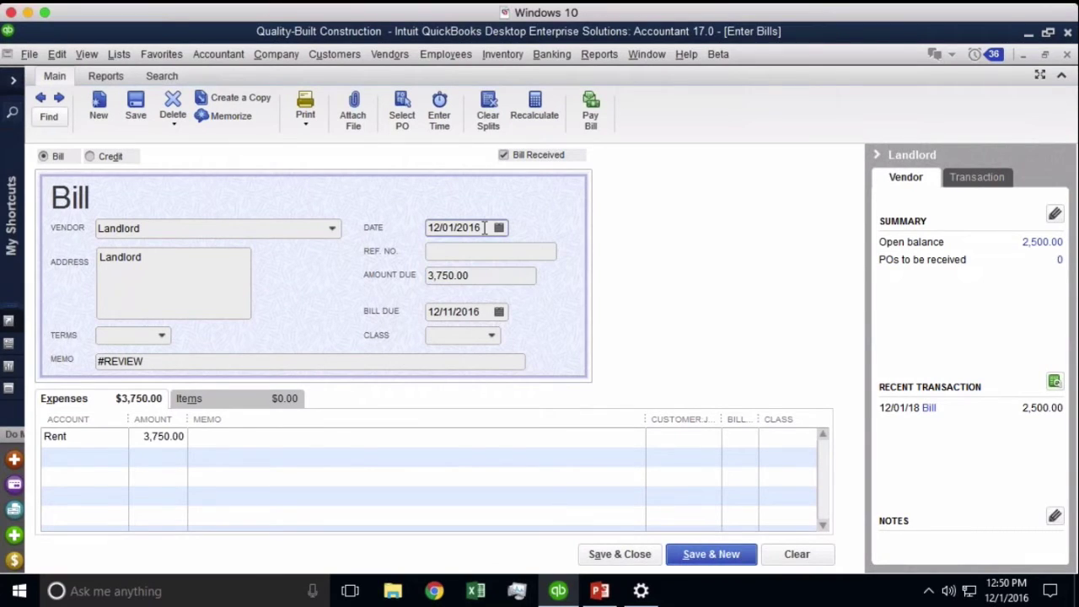
left_click(441, 253)
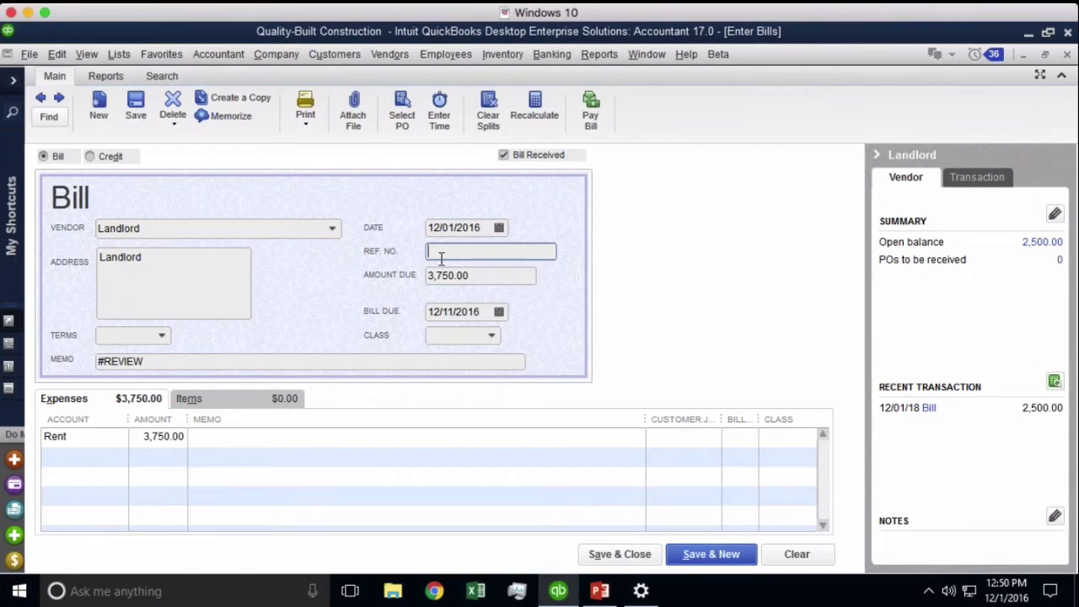
type("need inv. #")
left_click_drag(161, 362, 63, 364)
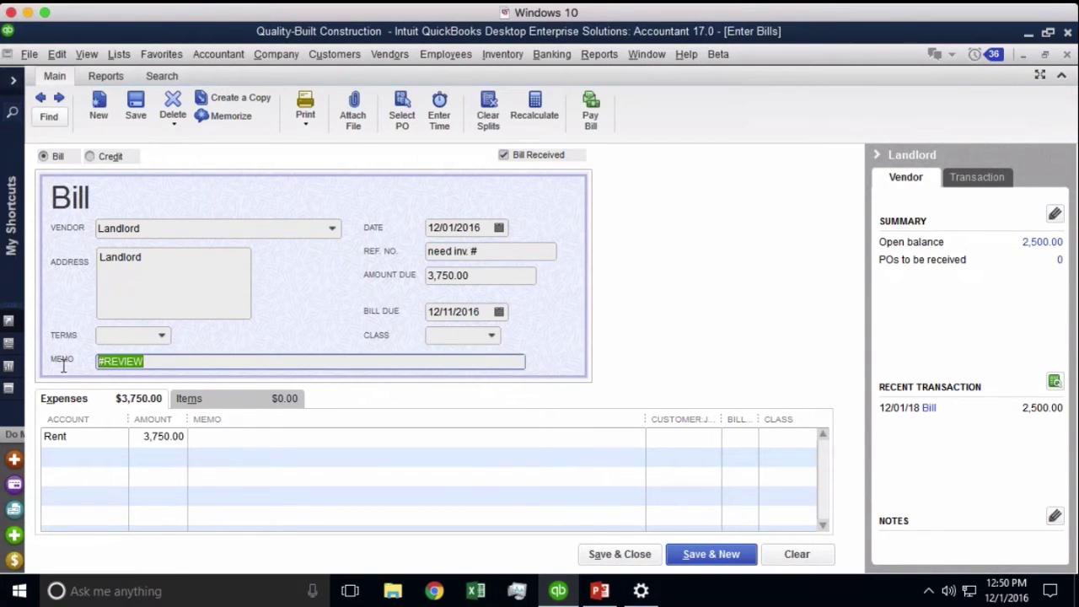
left_click(169, 361)
double_click(132, 361)
left_click(110, 360)
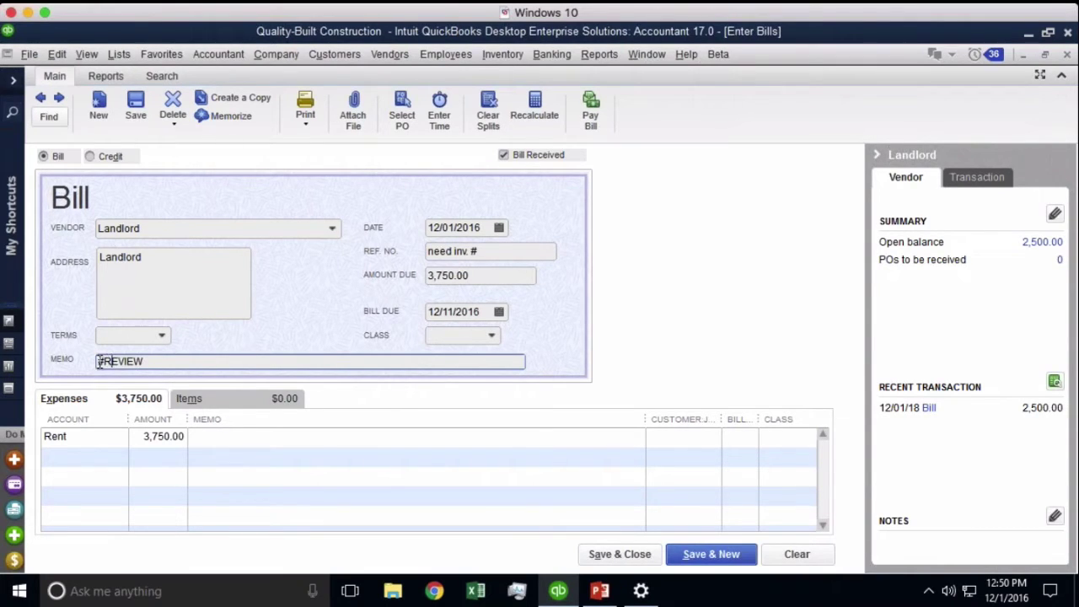
left_click_drag(97, 361, 145, 361)
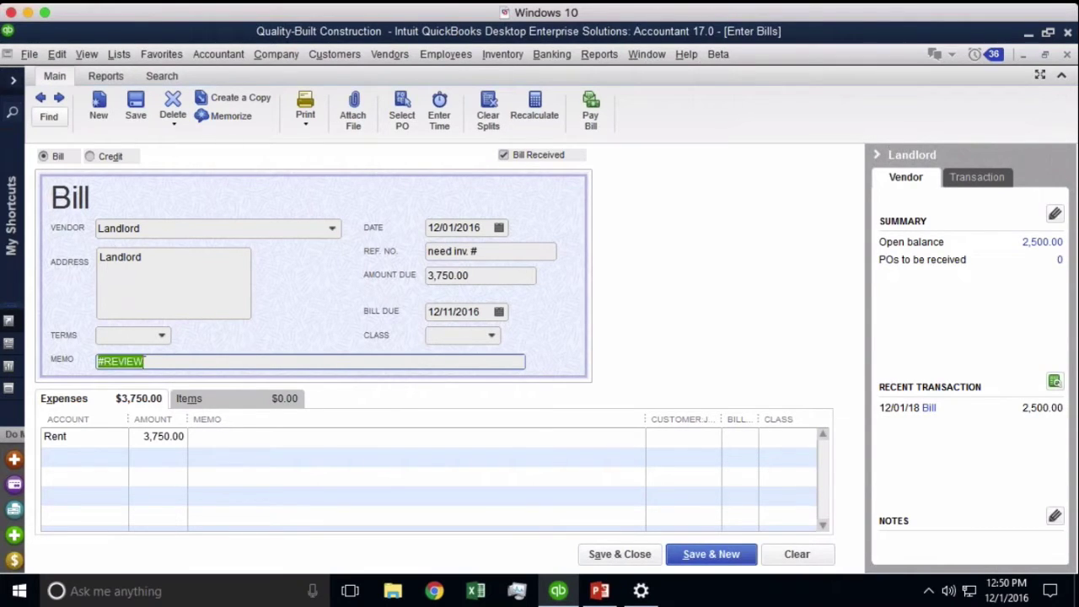
double_click(156, 363)
left_click(156, 362)
double_click(166, 361)
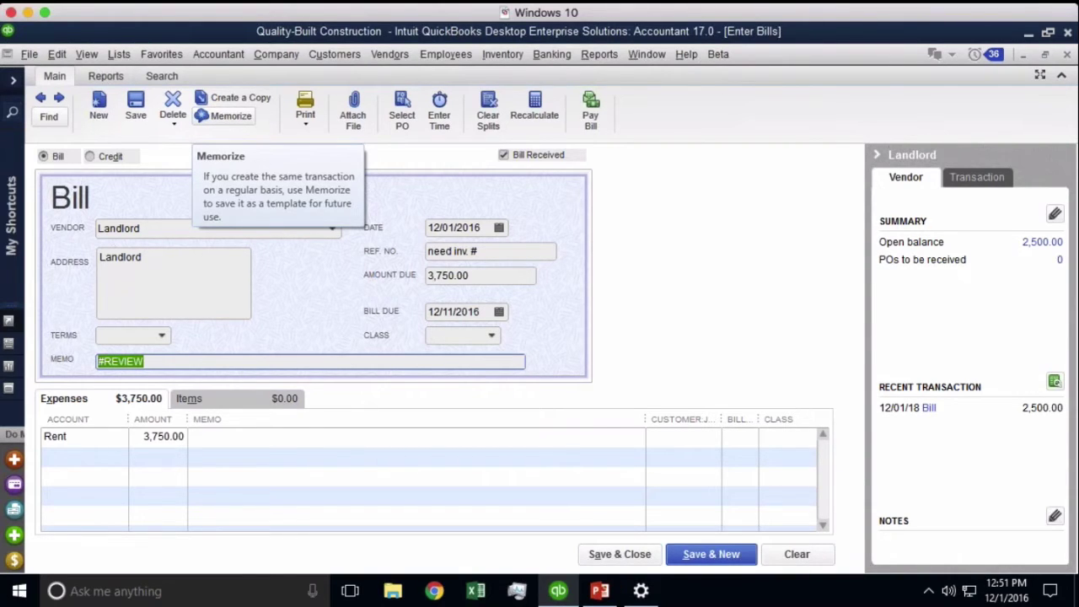
Memorize the Landlord bill as an additional memorized transaction
left_click(223, 116)
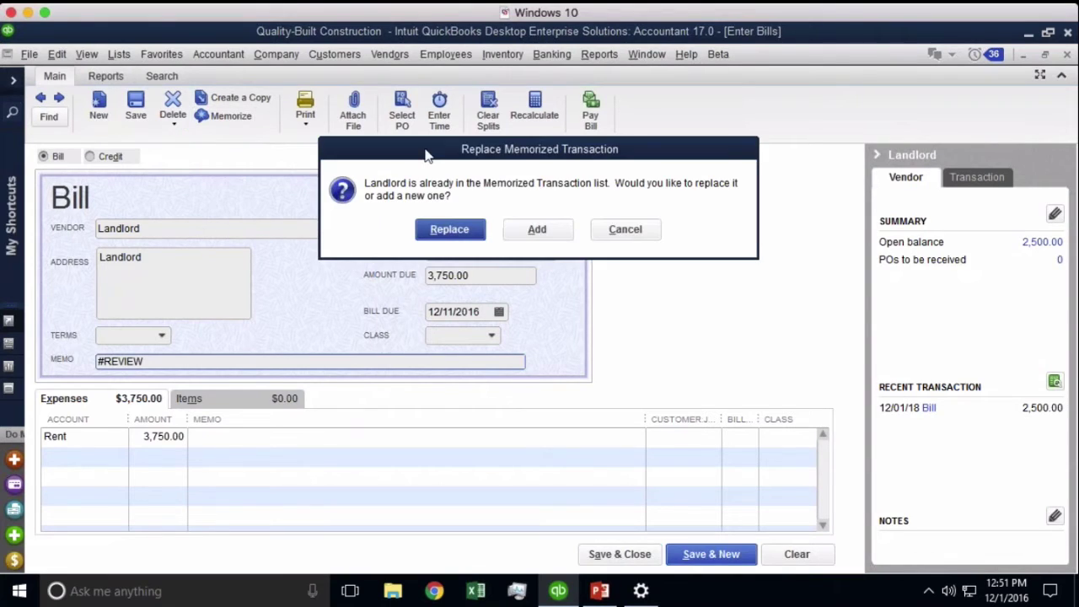
left_click(538, 231)
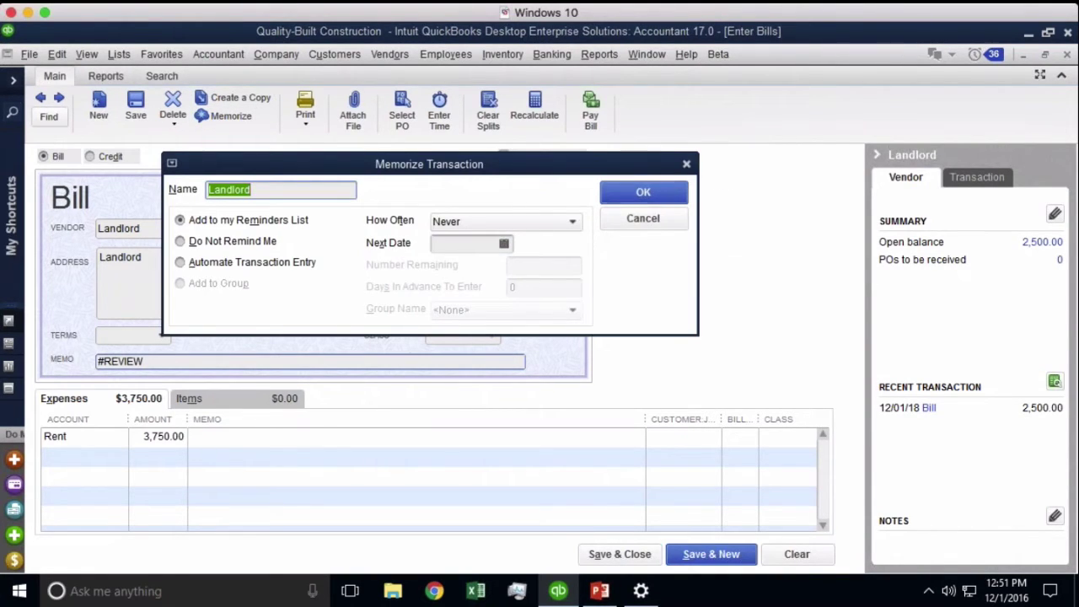
left_click_drag(502, 167, 586, 204)
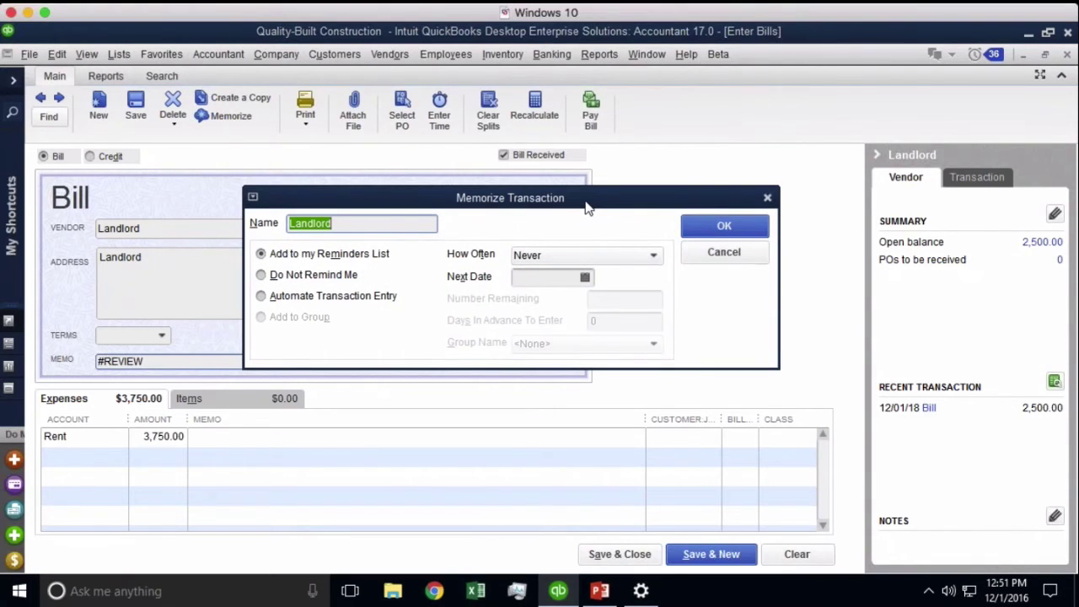
Rename the memorized transaction to 'Monthly Rent (Landlord)'
left_click(349, 223)
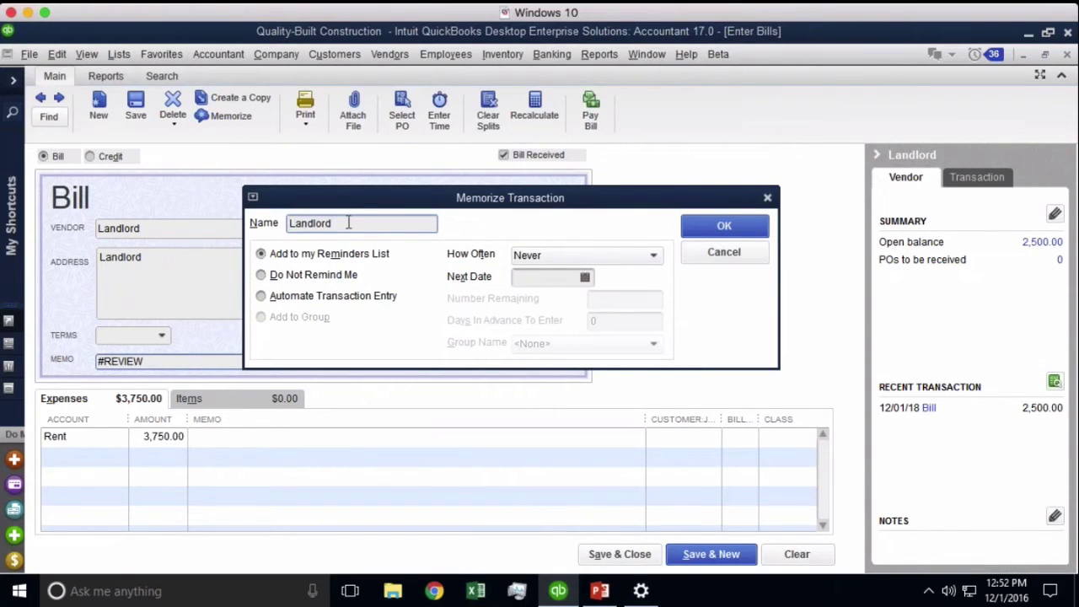
double_click(332, 224)
type("Monthly Rent (")
type("Landroll)")
key("BackSpace")
key("BackSpace")
key("BackSpace")
key("BackSpace")
key("BackSpace")
key("BackSpace")
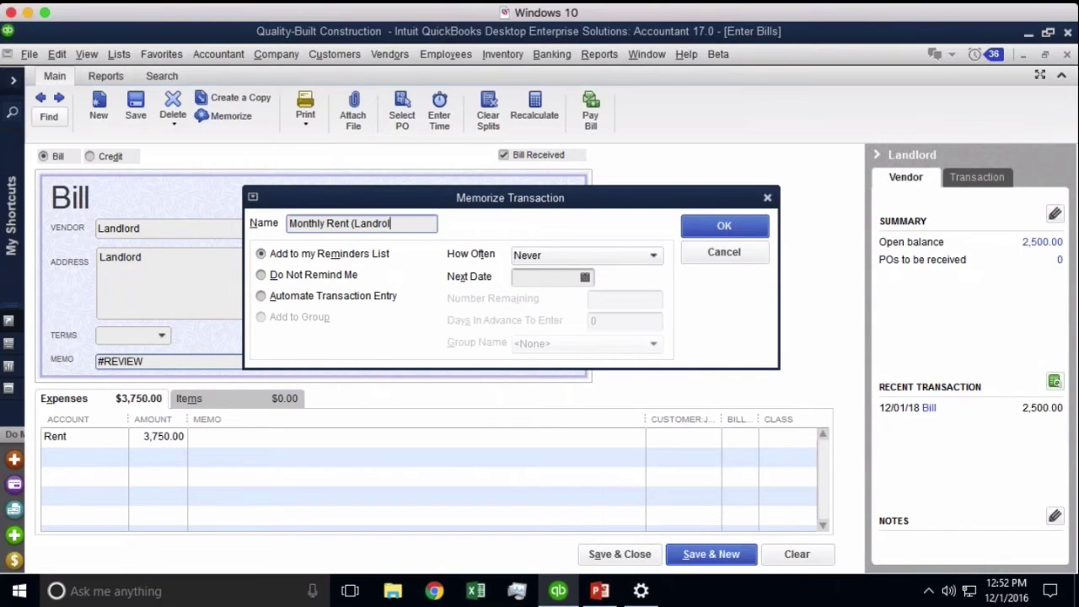
type("dland)")
key("BackSpace")
key("BackSpace")
key("BackSpace")
key("BackSpace")
key("BackSpace")
type("lonr")
key("BackSpace")
type("d")
key("BackSpace")
key("BackSpace")
type("rd)")
Set the memorized bill to Automate Transaction Entry with a Monthly frequency
left_click(311, 300)
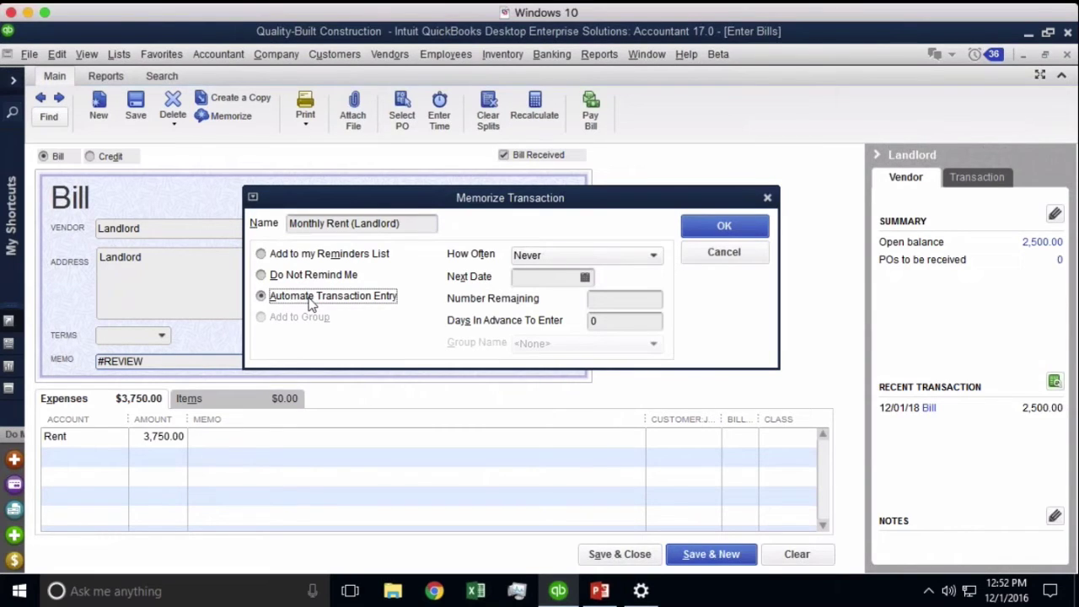
left_click(536, 255)
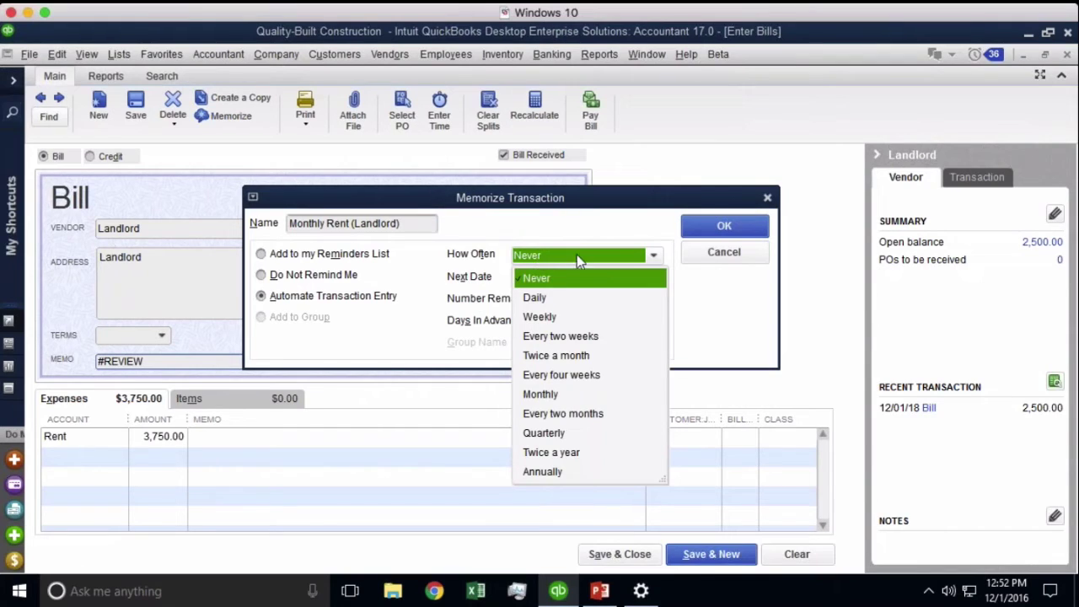
left_click(550, 396)
left_click(552, 396)
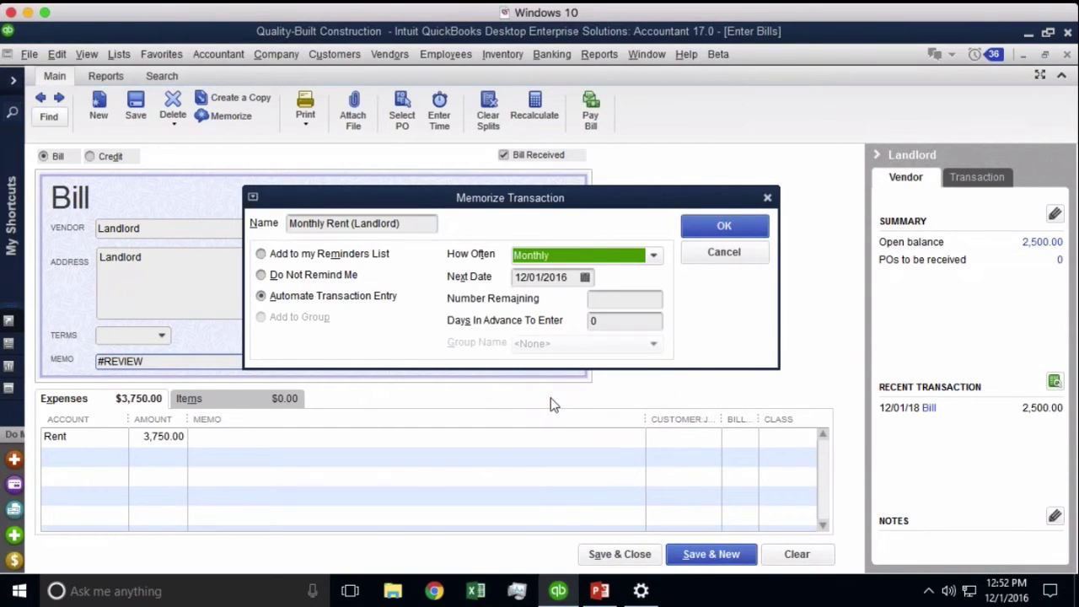
key("Tab")
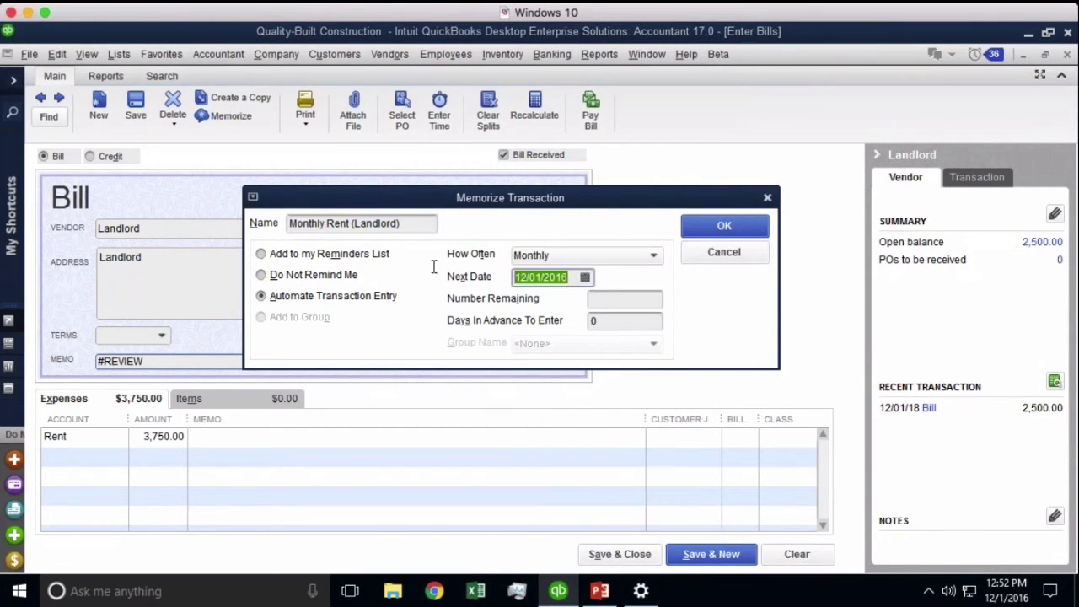
Keep the next date at 12/01/2016 and set Number Remaining to 12
left_click(585, 278)
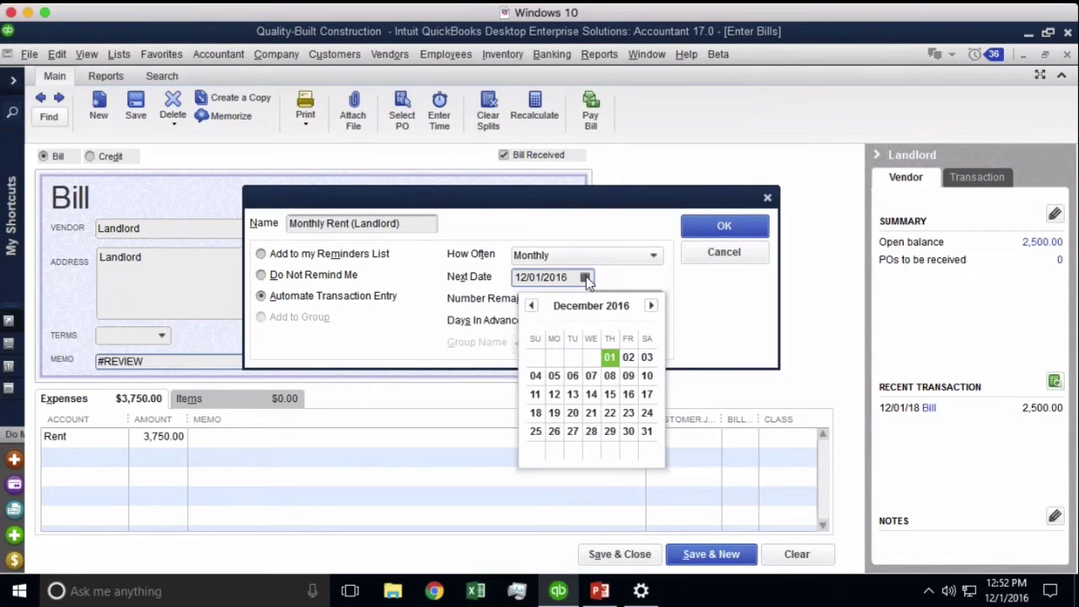
left_click(610, 359)
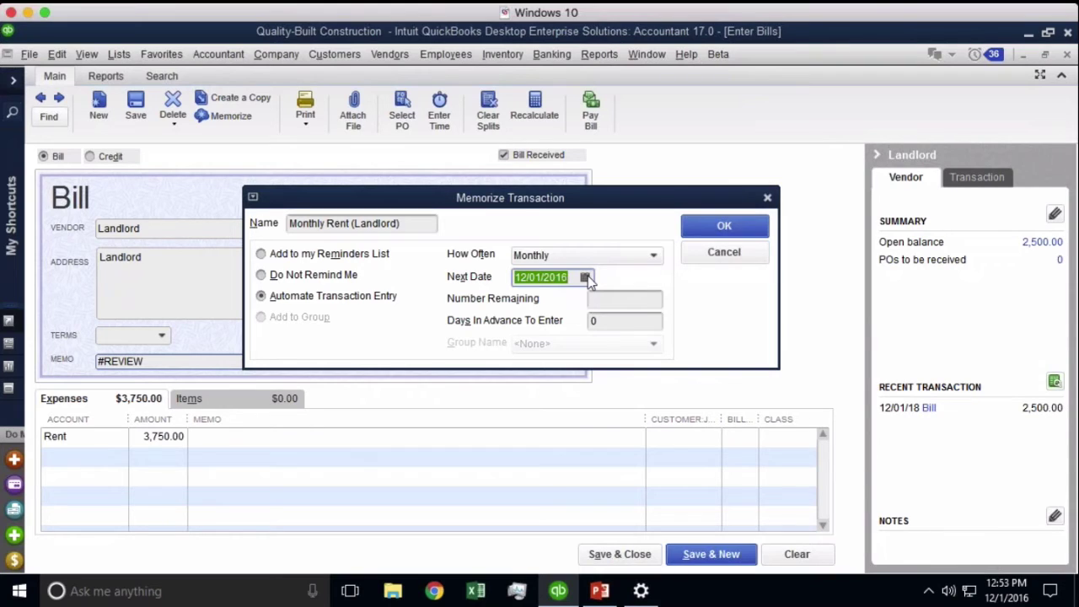
left_click(585, 277)
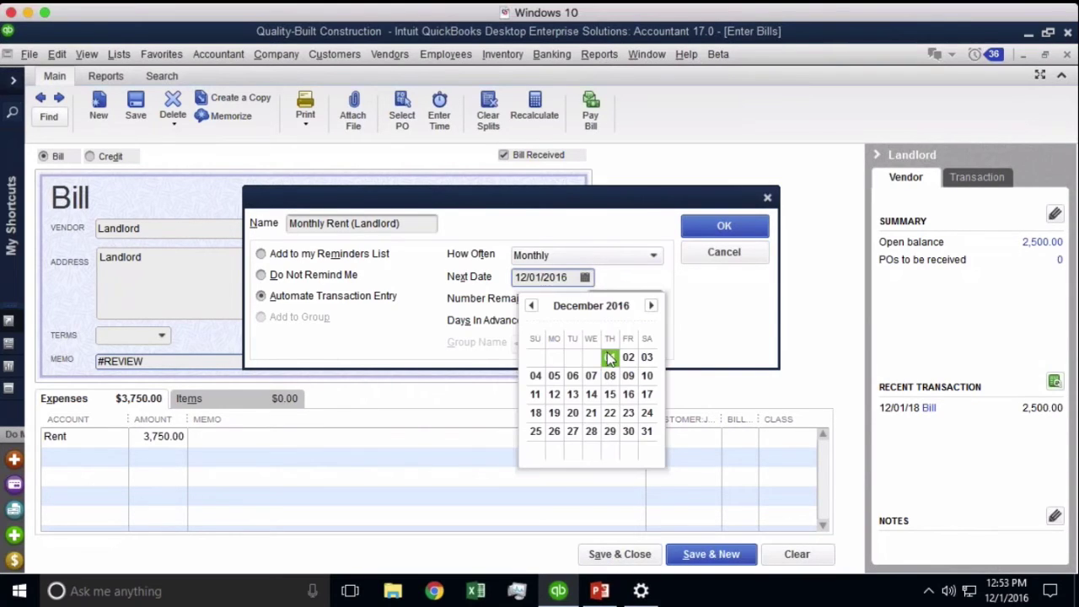
left_click(609, 358)
left_click(613, 299)
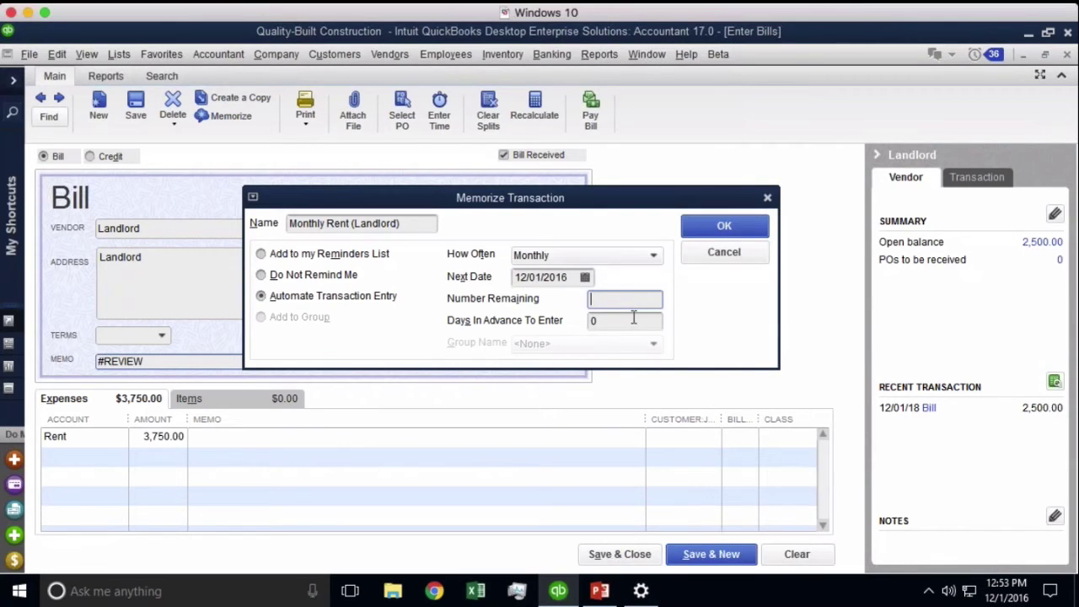
type("12")
left_click(607, 322)
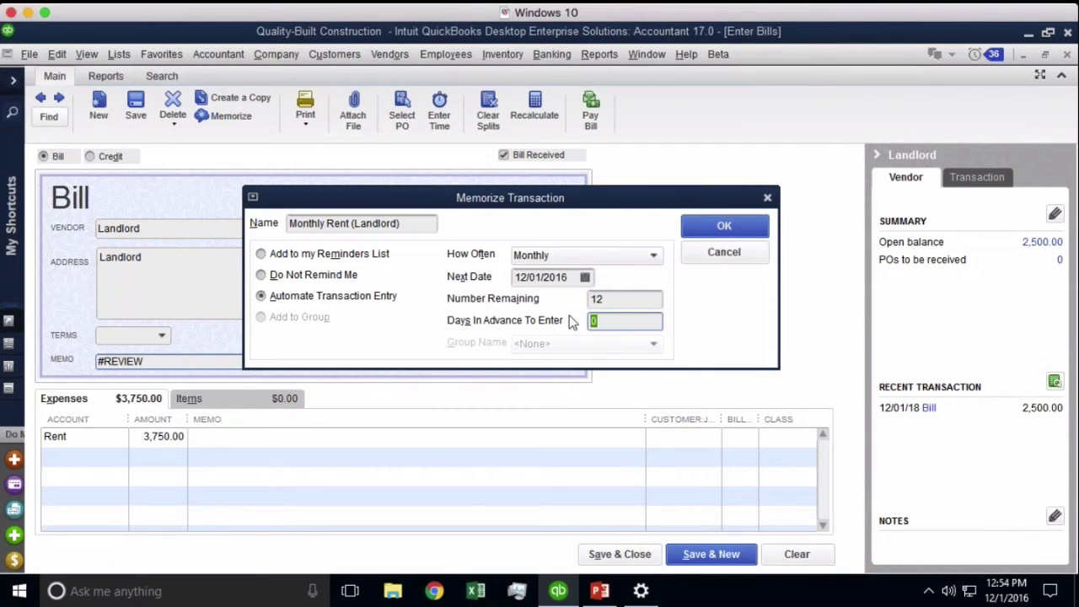
Change the next date to 01/01/2017 using the calendar
left_click(586, 277)
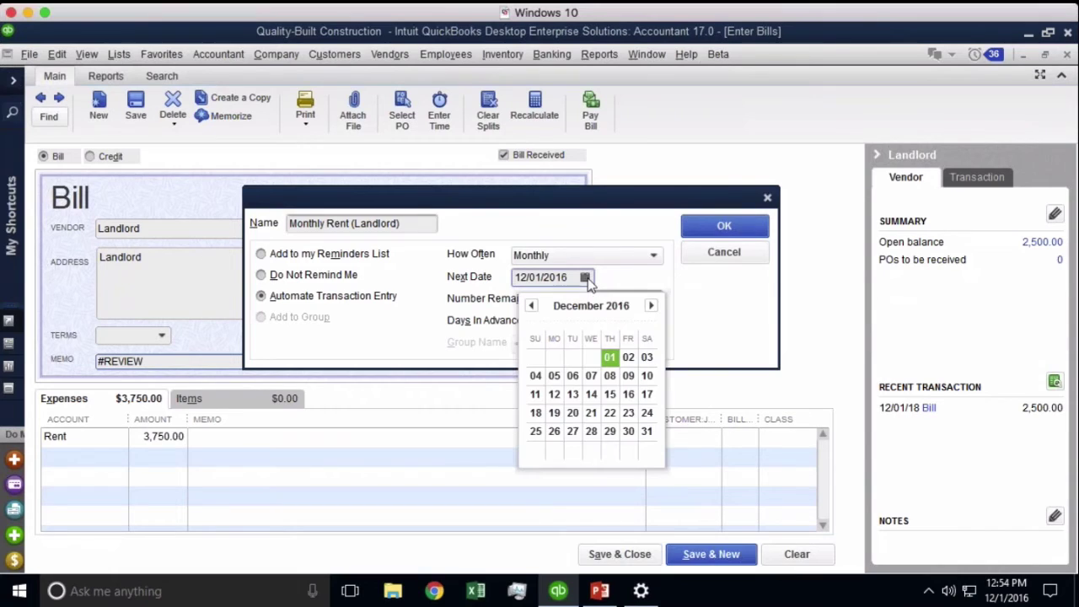
left_click(651, 306)
left_click(539, 358)
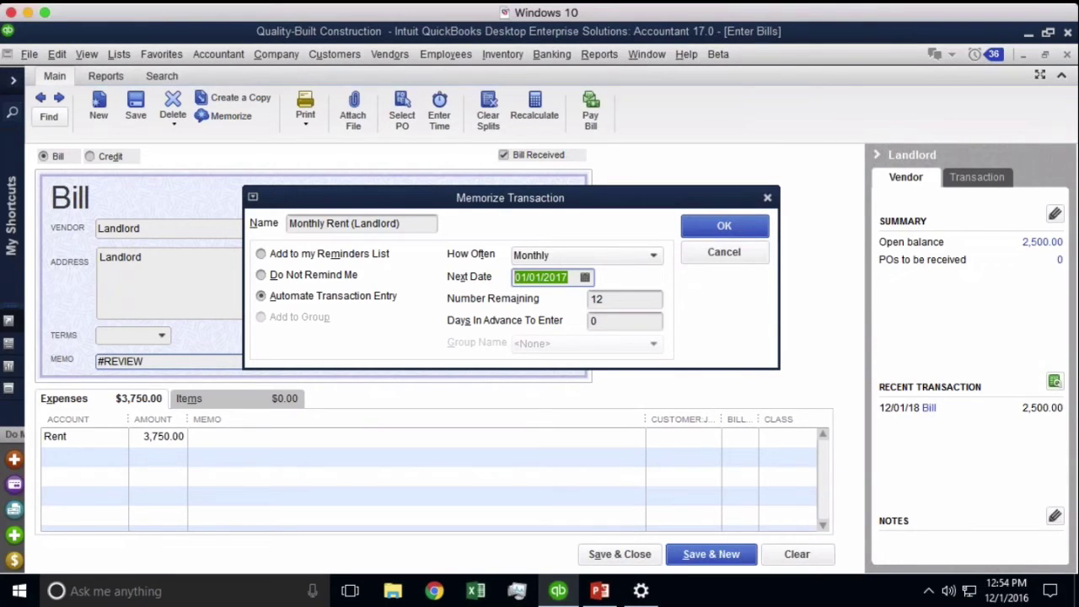
Set Days In Advance To Enter to 10, keeping the Monthly frequency
left_click(622, 321)
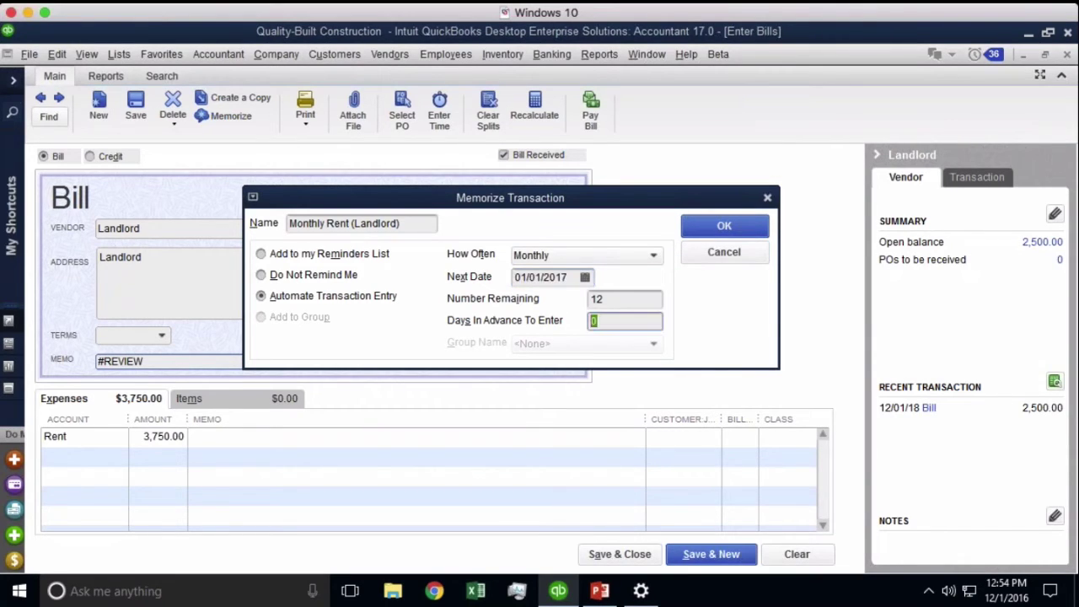
type("30")
double_click(609, 321)
type("999")
left_click(555, 257)
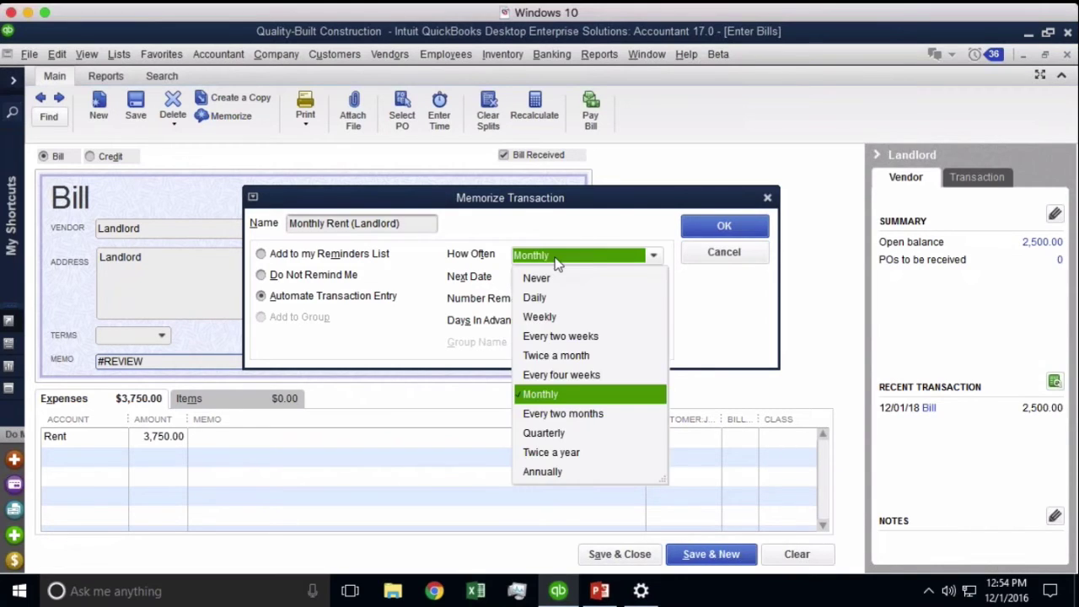
left_click(558, 259)
left_click(633, 318)
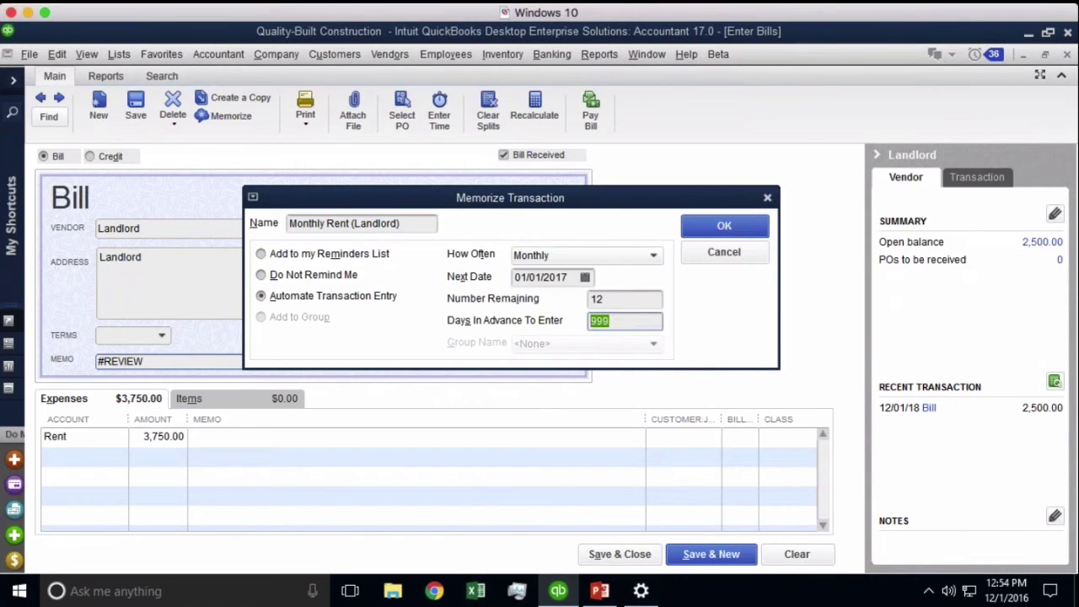
left_click(638, 323)
key("shift+Home")
type("10")
Save the memorized schedule, record the rent bill, and close the Memorized Transaction List
left_click(734, 231)
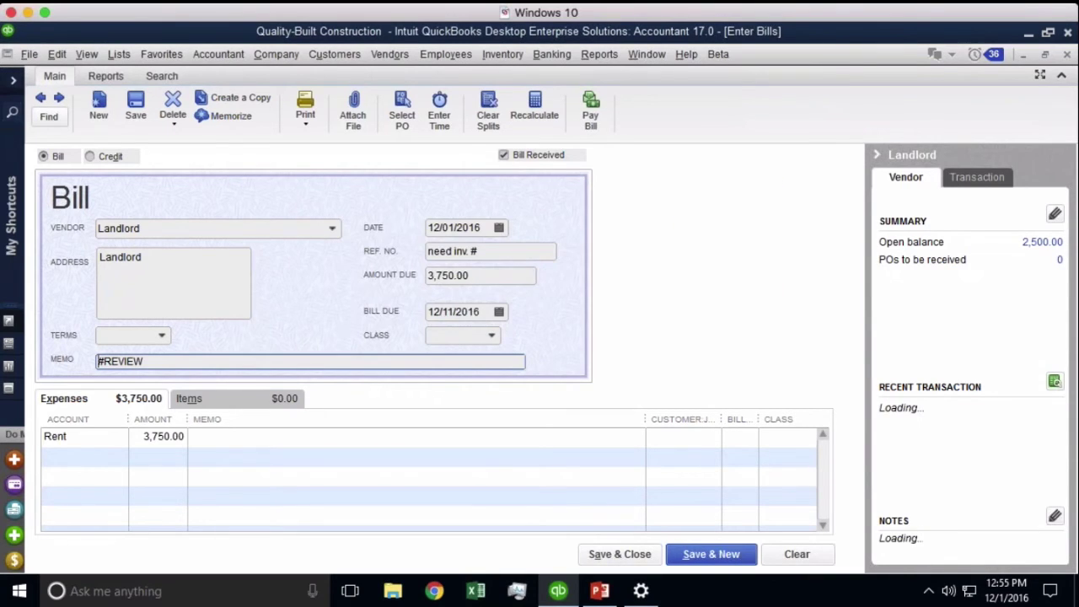
left_click(1069, 54)
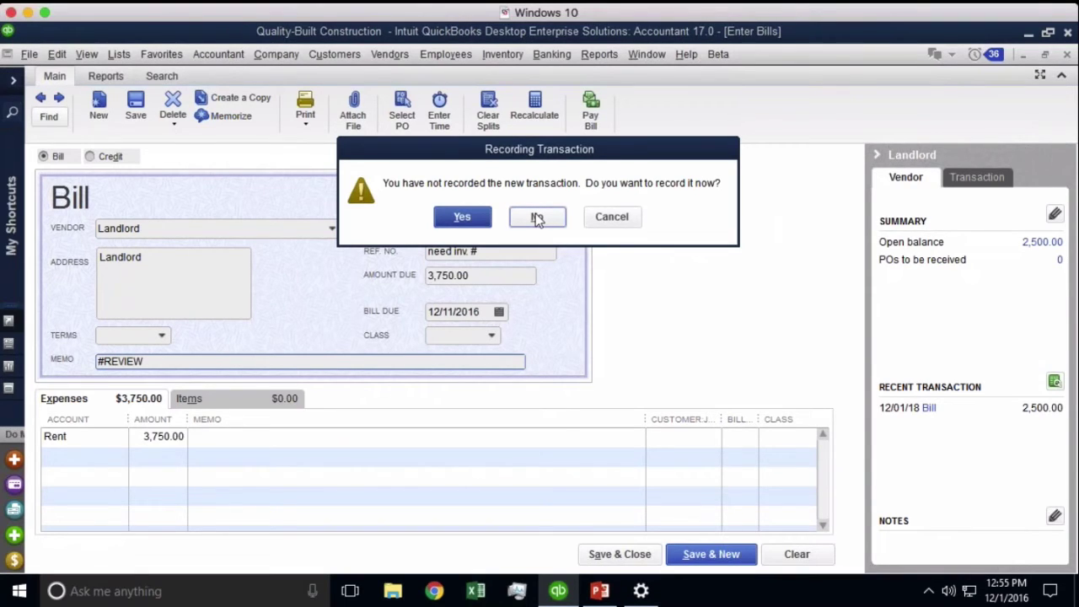
left_click(462, 217)
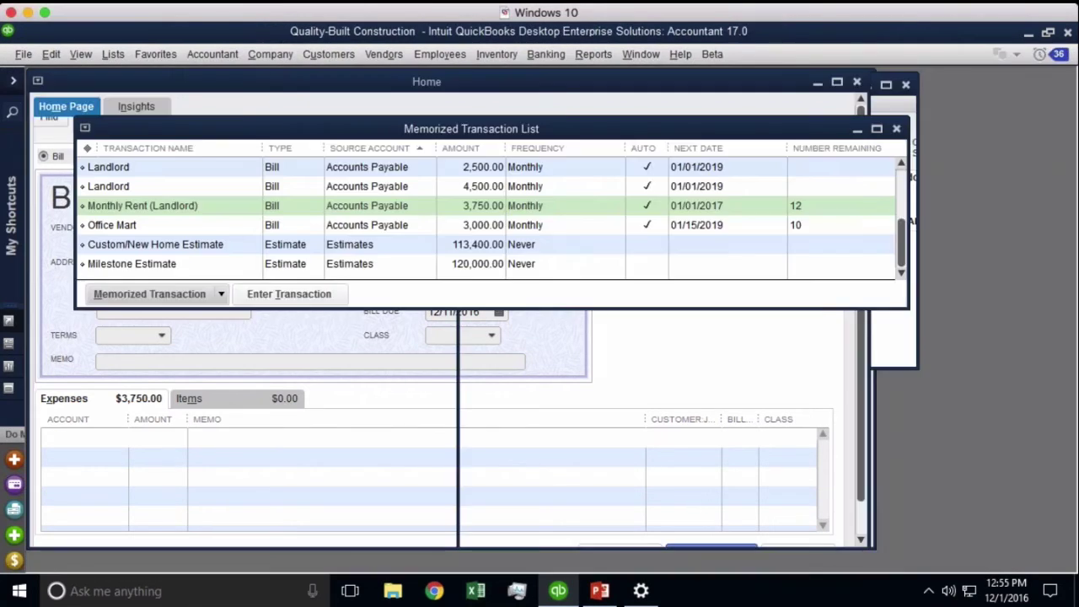
key("Escape")
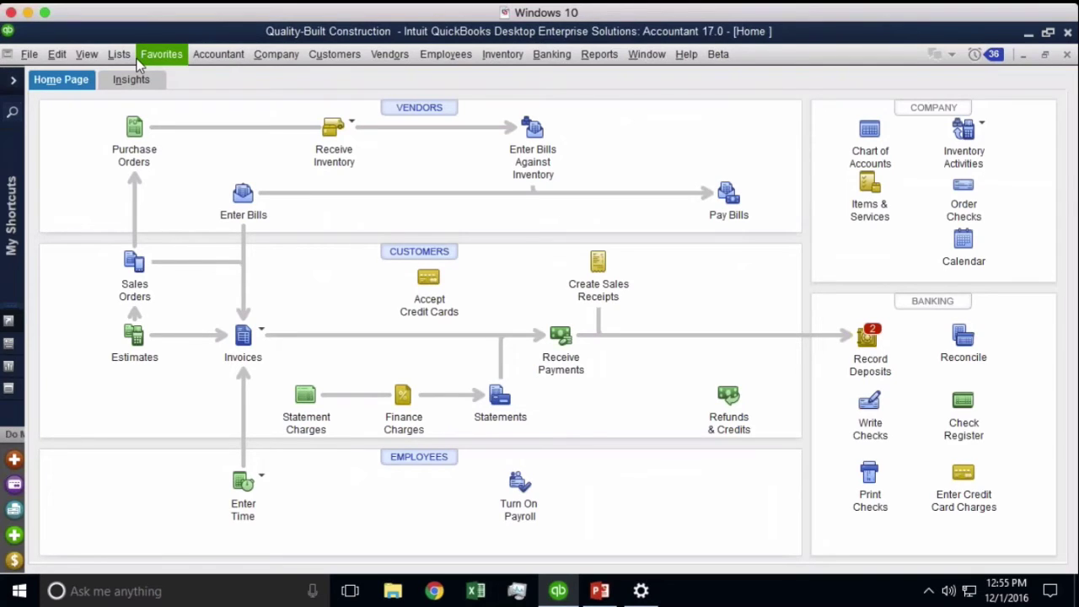
Browse the menu bar looking for the Find feature
left_click(87, 54)
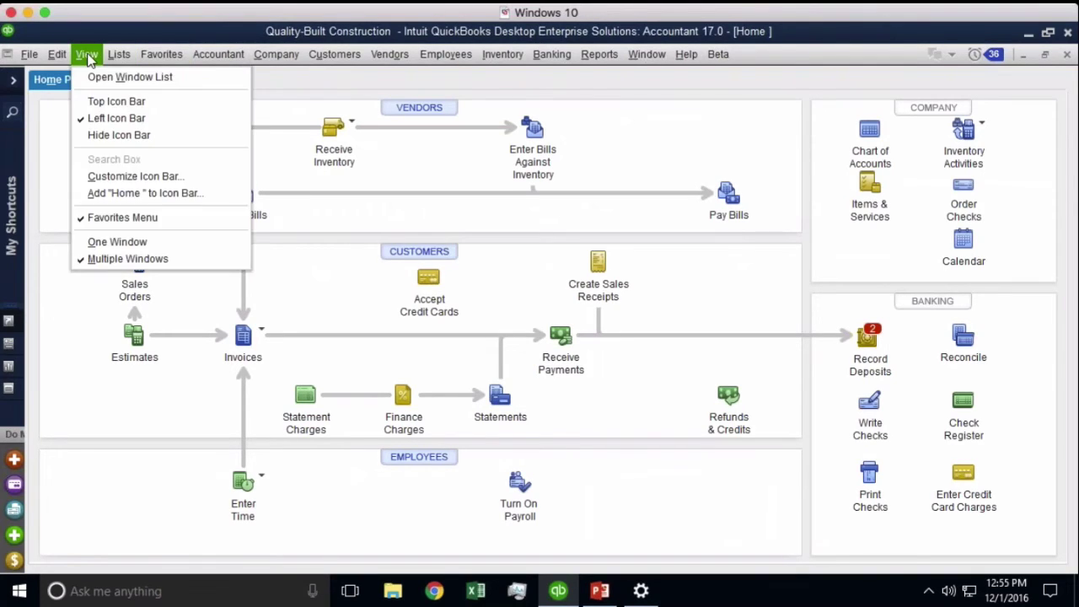
mouse_move(121, 56)
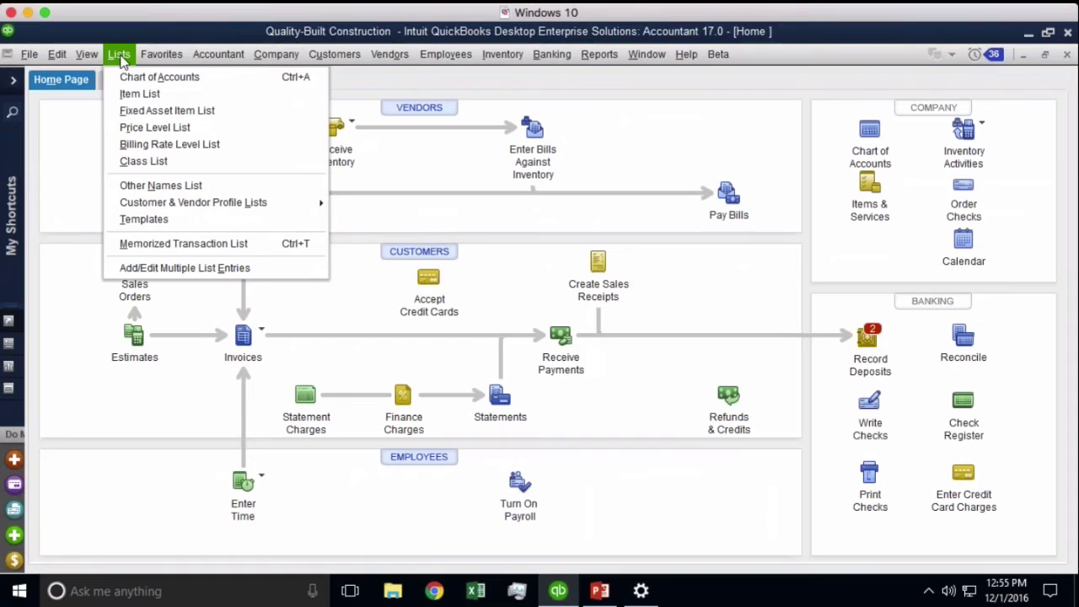
left_click(119, 54)
left_click(87, 54)
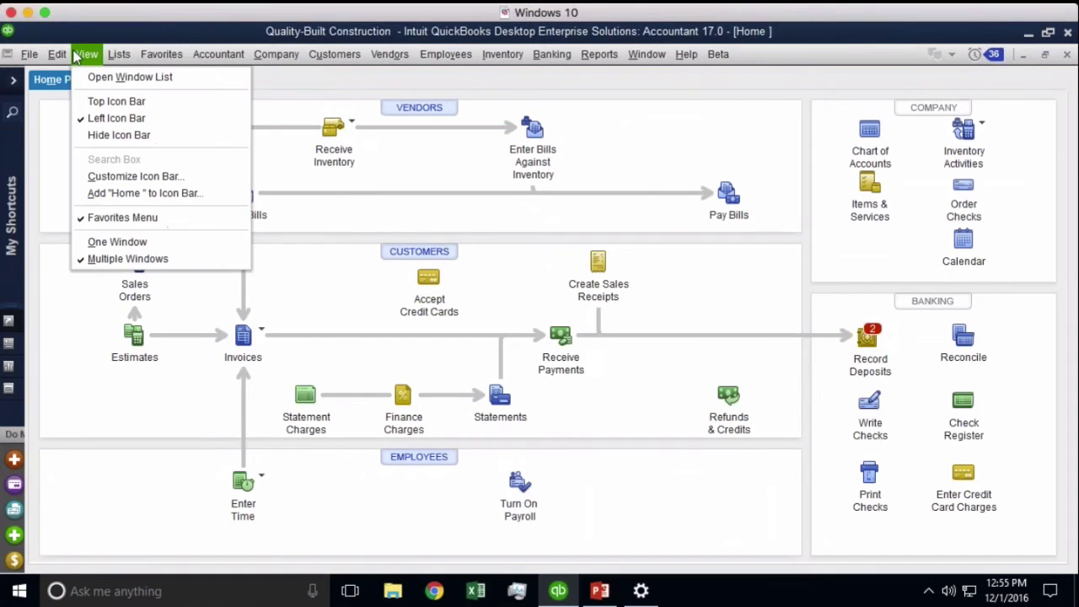
Open Find from the Edit menu and choose the Memo filter on the Advanced tab
mouse_move(57, 54)
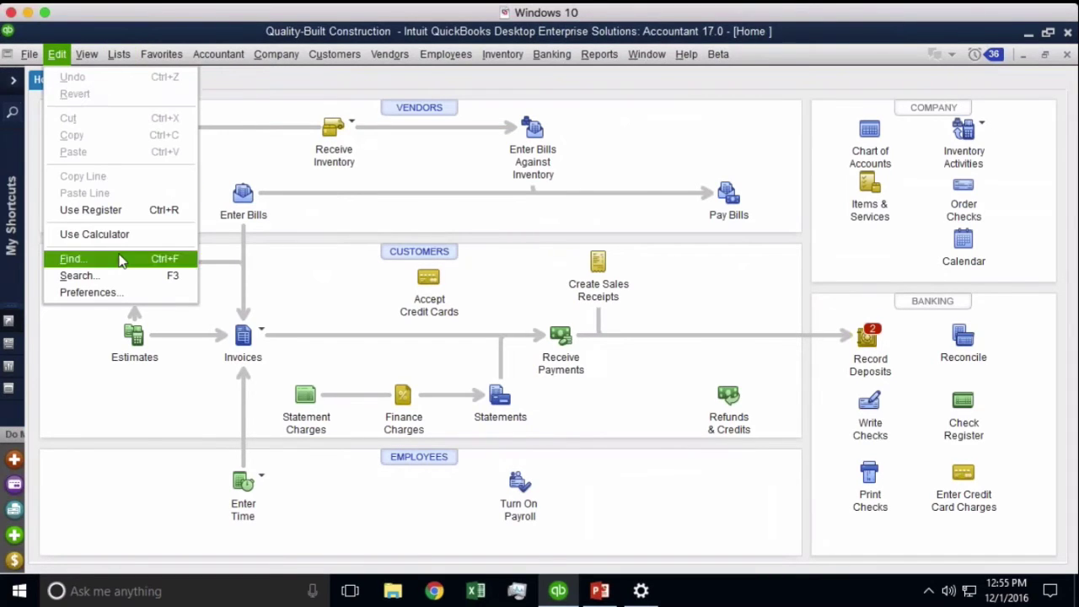
left_click(73, 258)
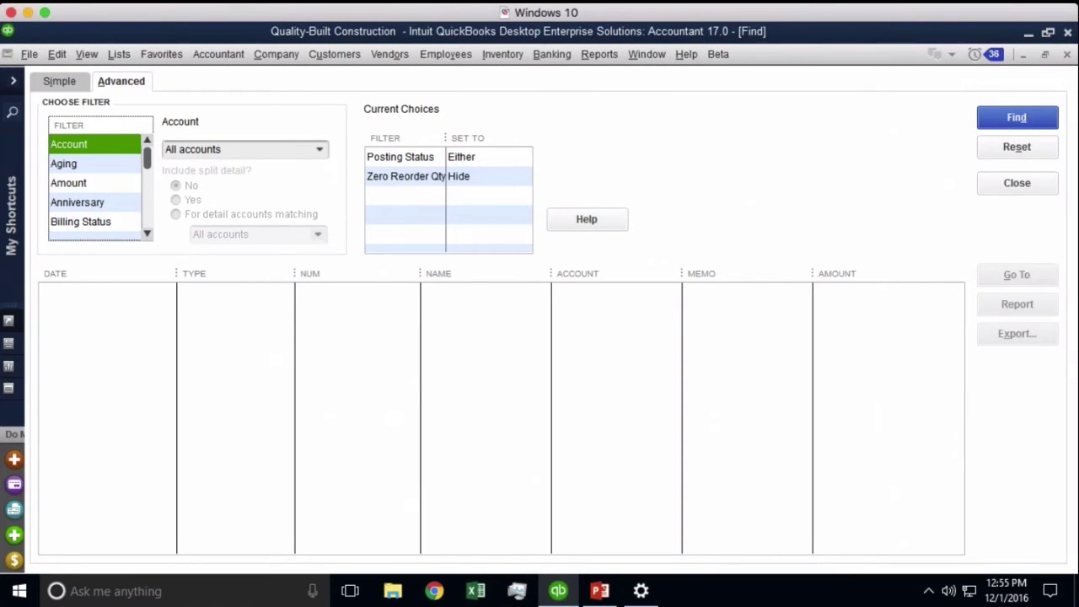
left_click(59, 54)
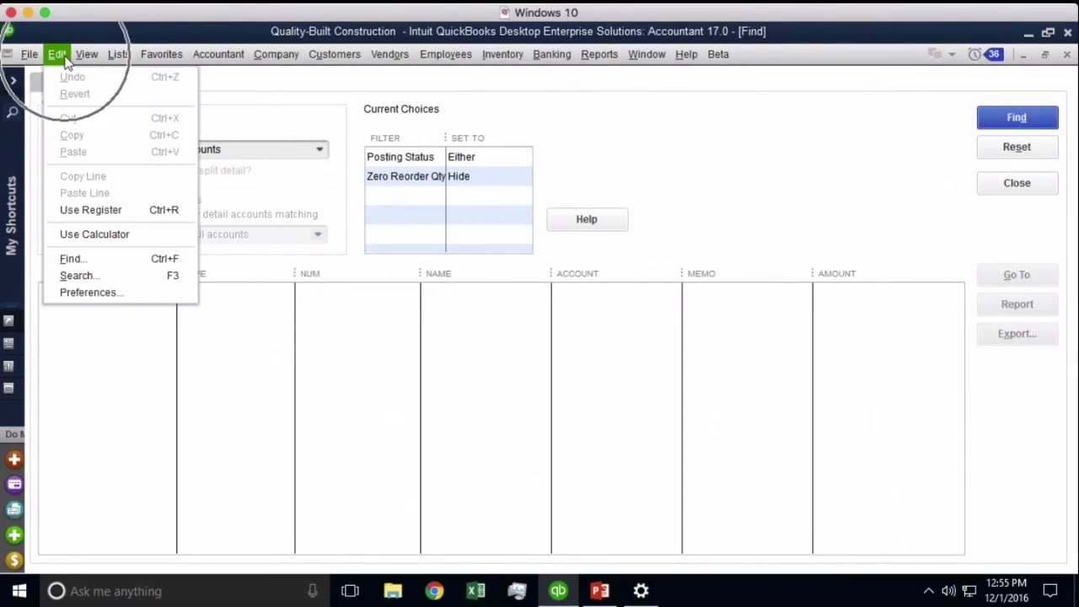
left_click(97, 261)
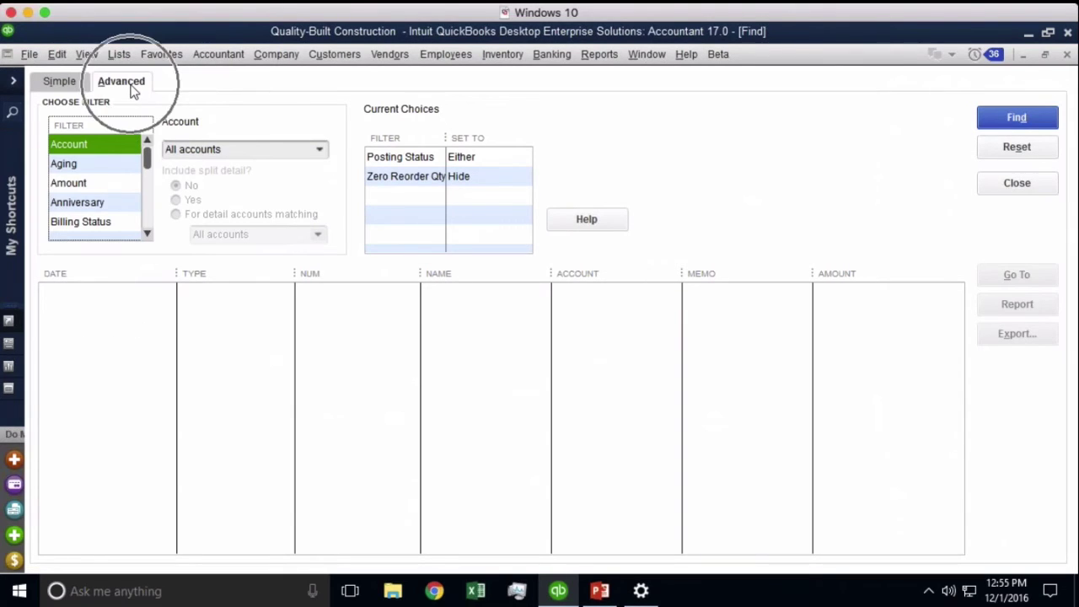
left_click(92, 182)
scroll(91, 181, "down", 6)
left_click(91, 182)
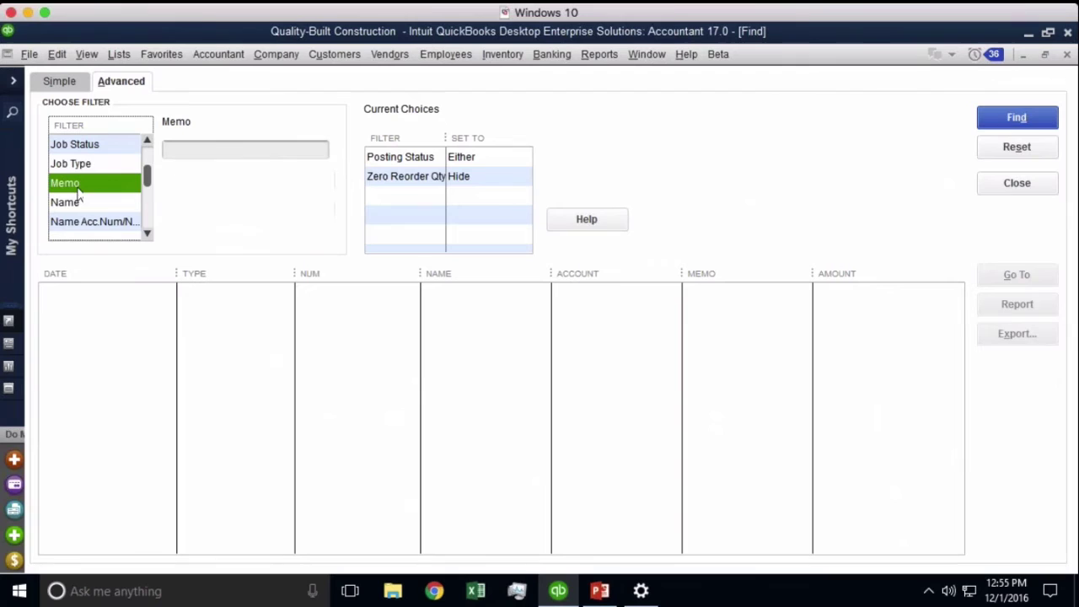
Search for transactions with memo '#review'
left_click(193, 152)
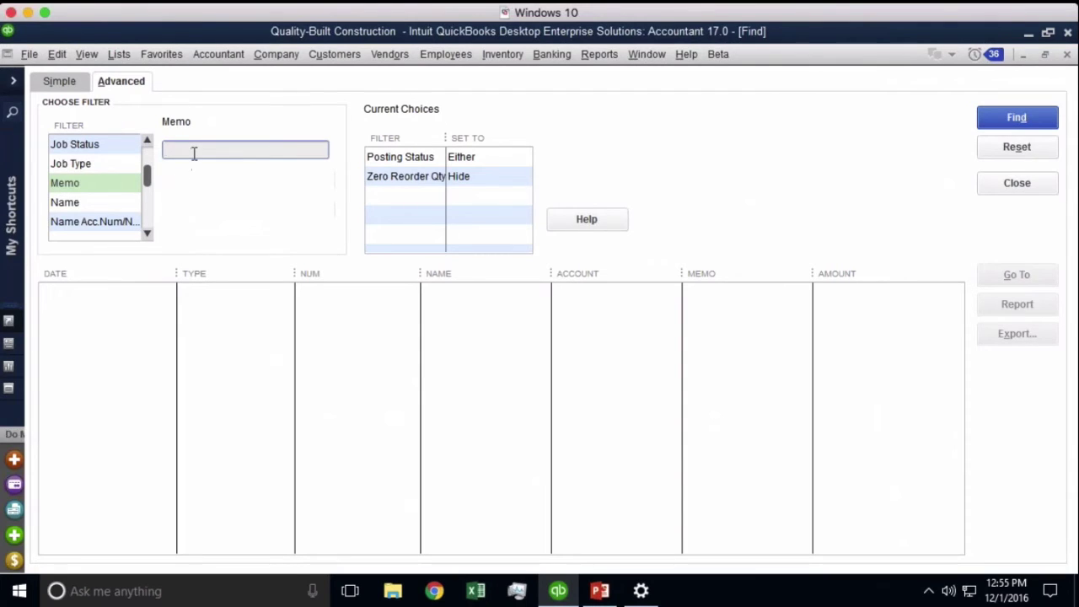
type("#review")
double_click(258, 150)
left_click(236, 159)
double_click(236, 160)
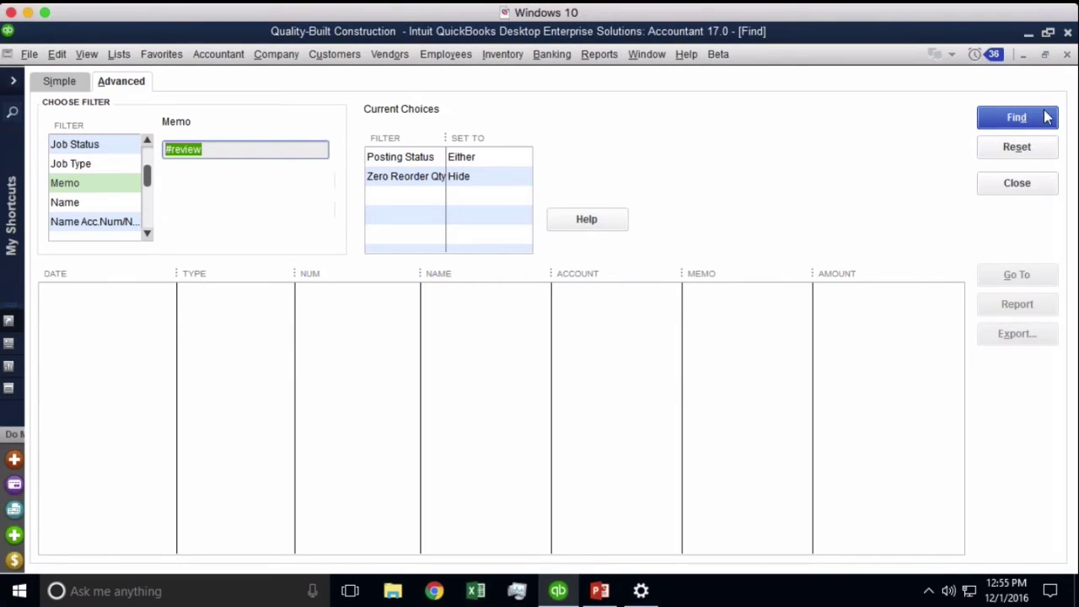
left_click(1018, 117)
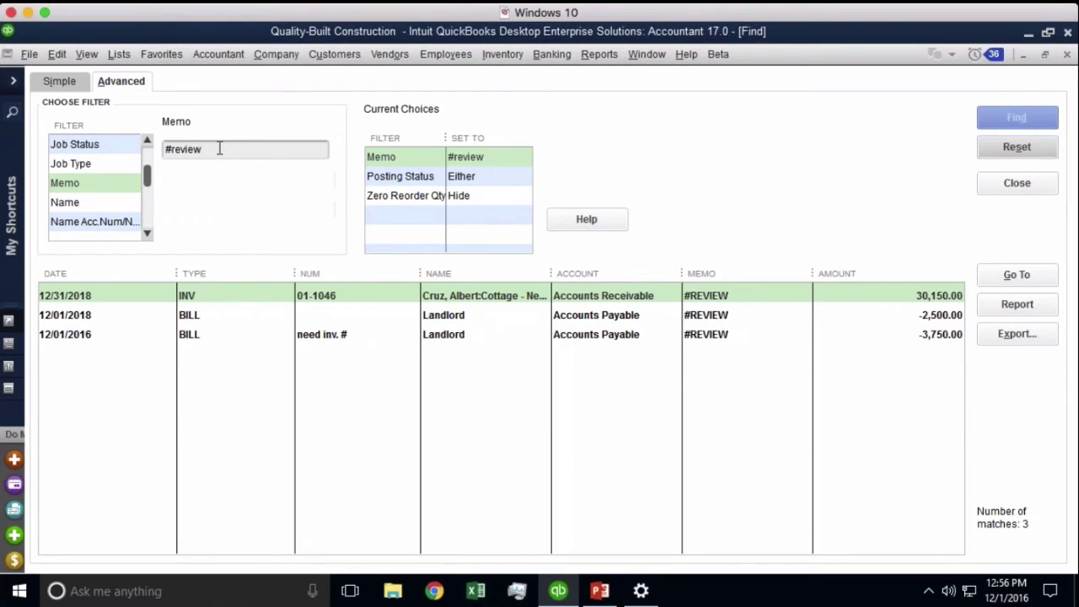
left_click(219, 149)
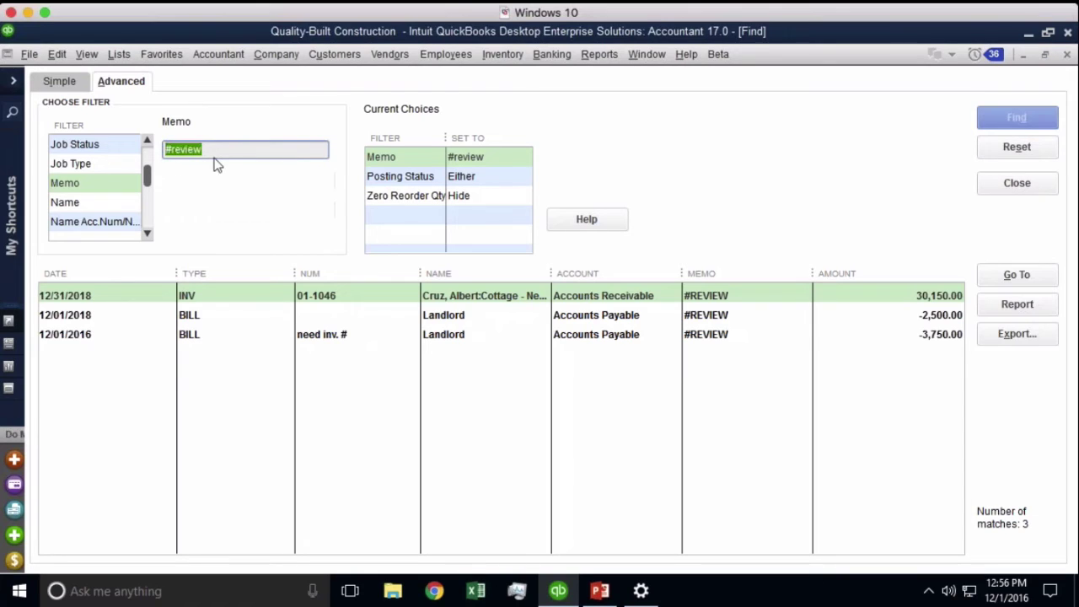
left_click(216, 157)
Turn the Find results into a report memorized as '#Review (automatically entered transactions)'
left_click(1004, 307)
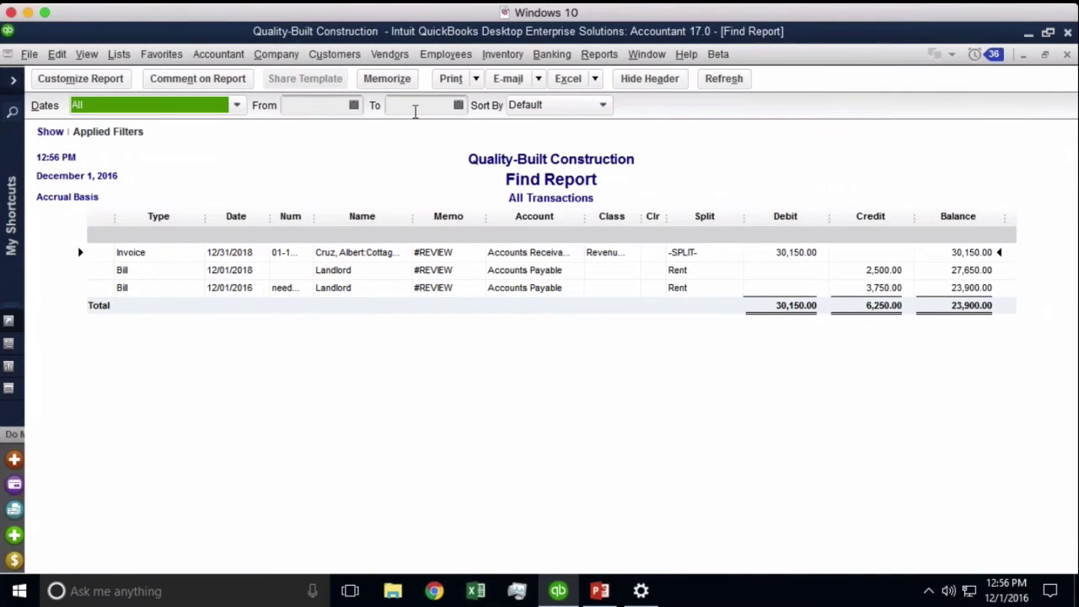
left_click(387, 78)
type("#")
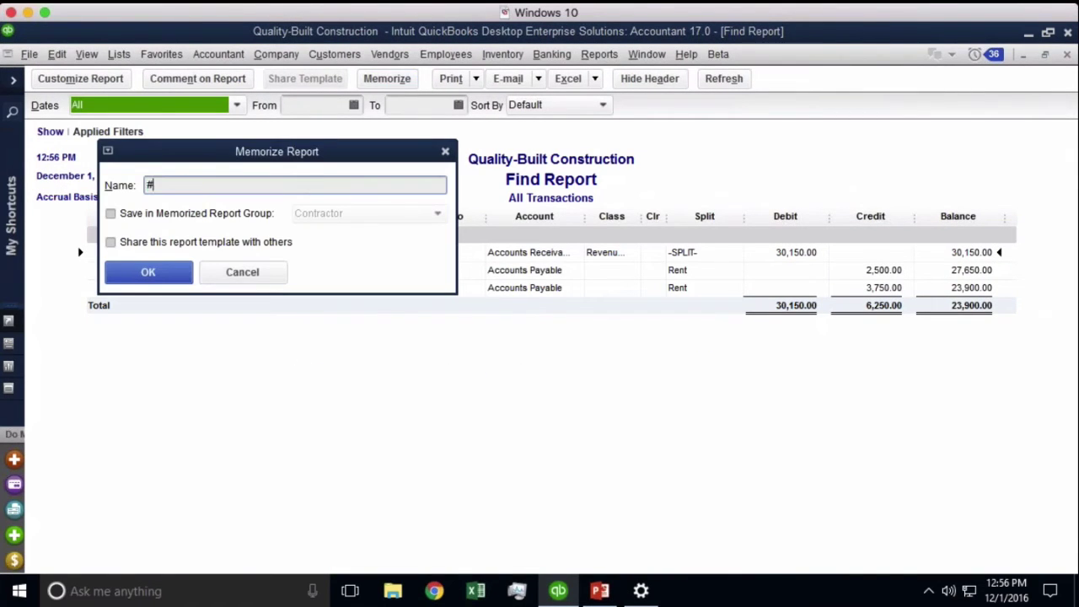
type("Review (automaticall")
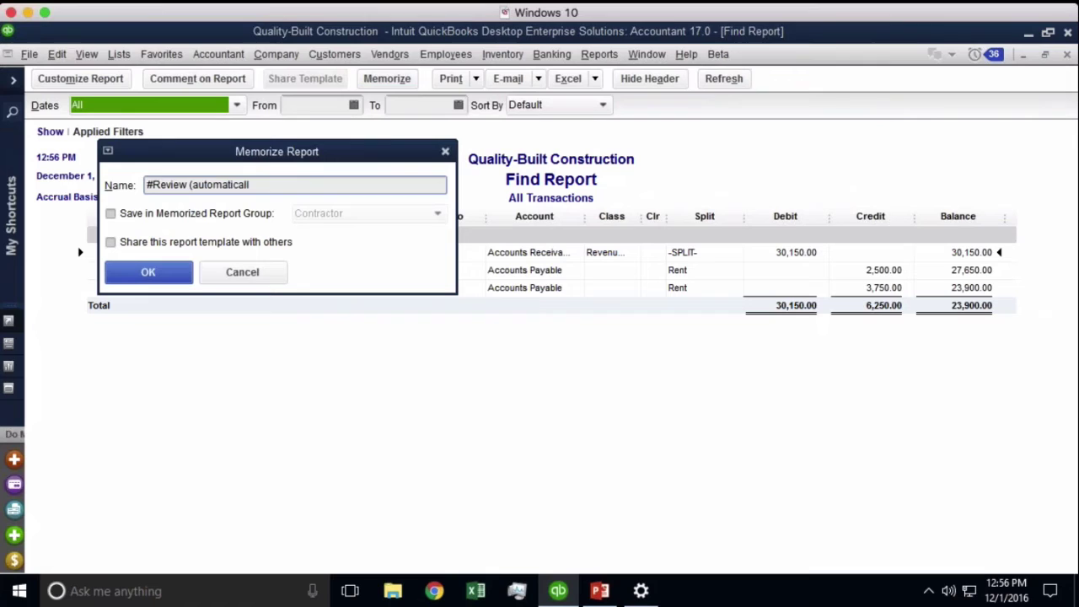
type("y entered transactions)")
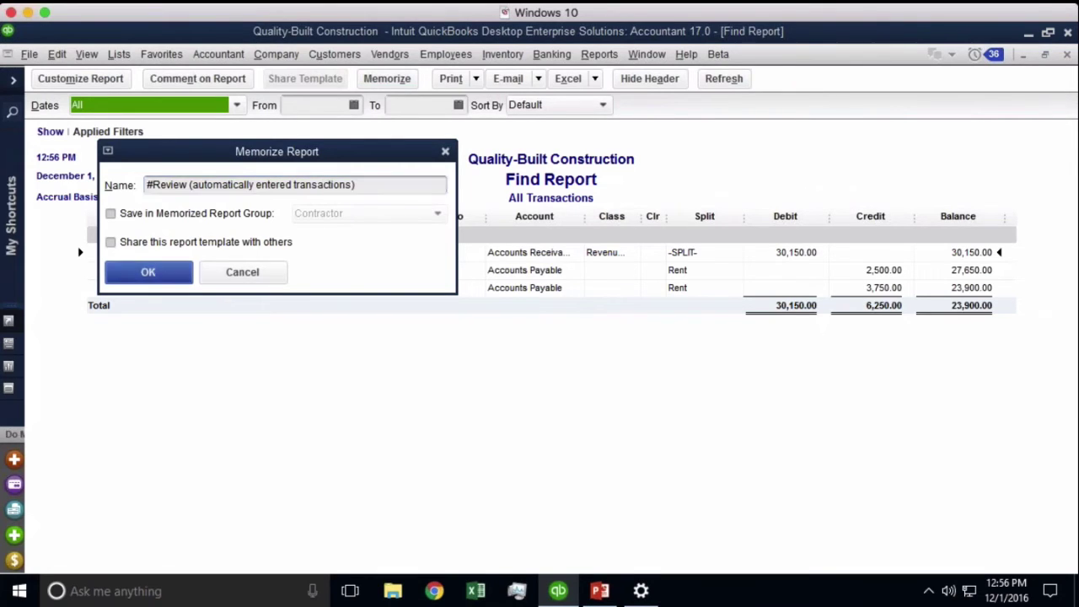
key("Return")
left_click(723, 78)
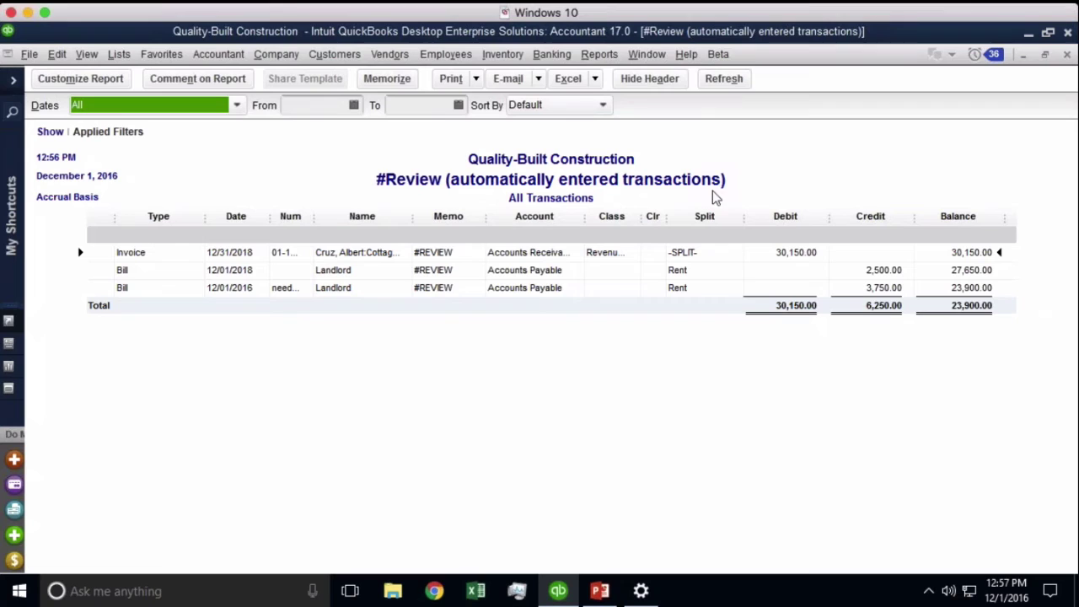
Delete #REVIEW from the 12/01/2018 Landlord bill's memo and save it, accepting both warnings
double_click(884, 270)
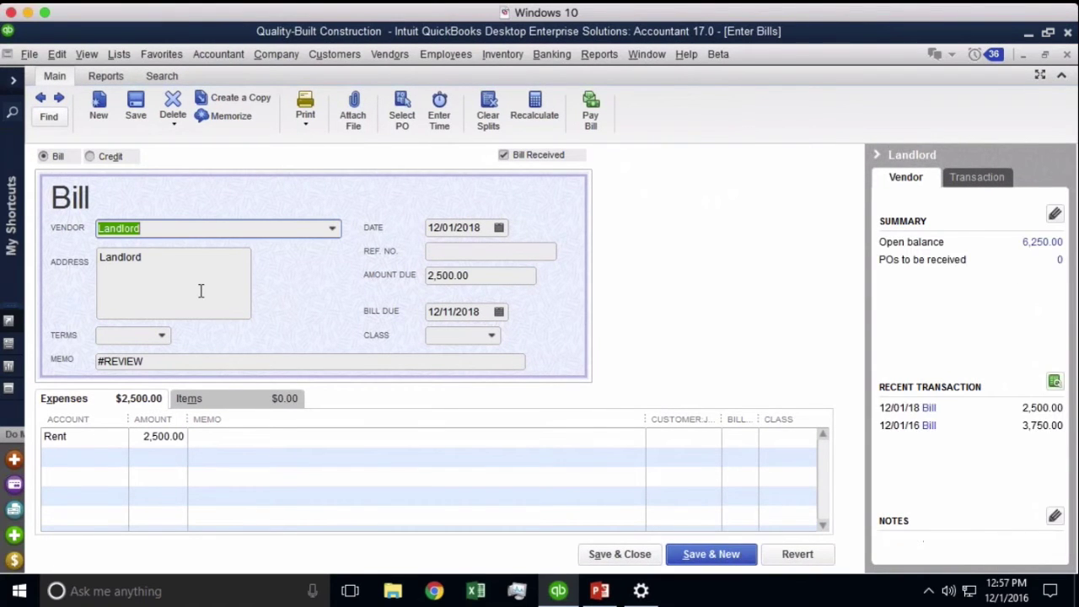
left_click_drag(171, 363, 61, 356)
key("BackSpace")
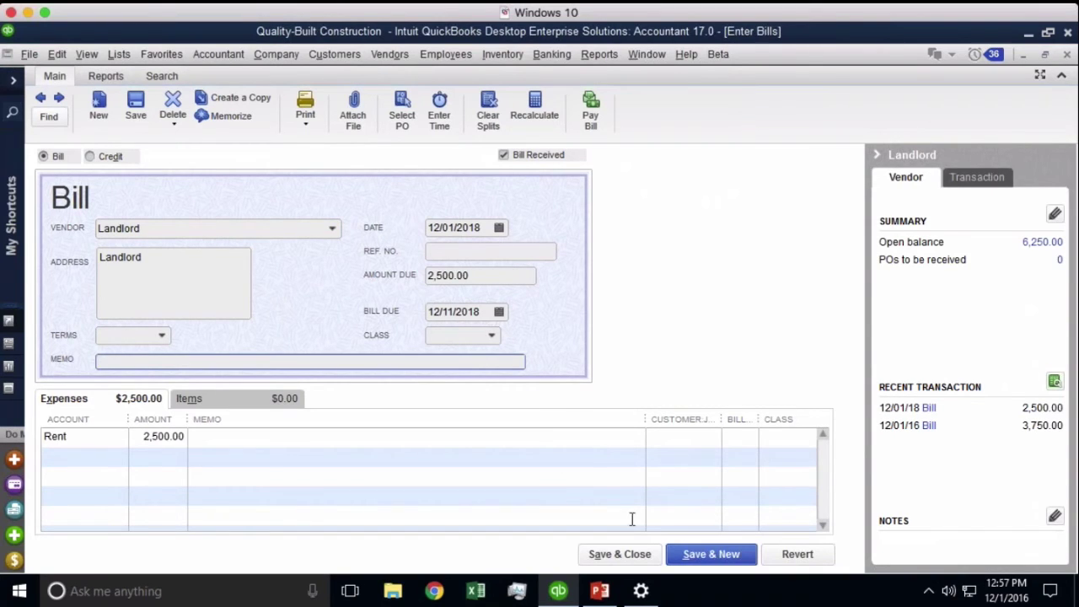
left_click(621, 554)
left_click(470, 216)
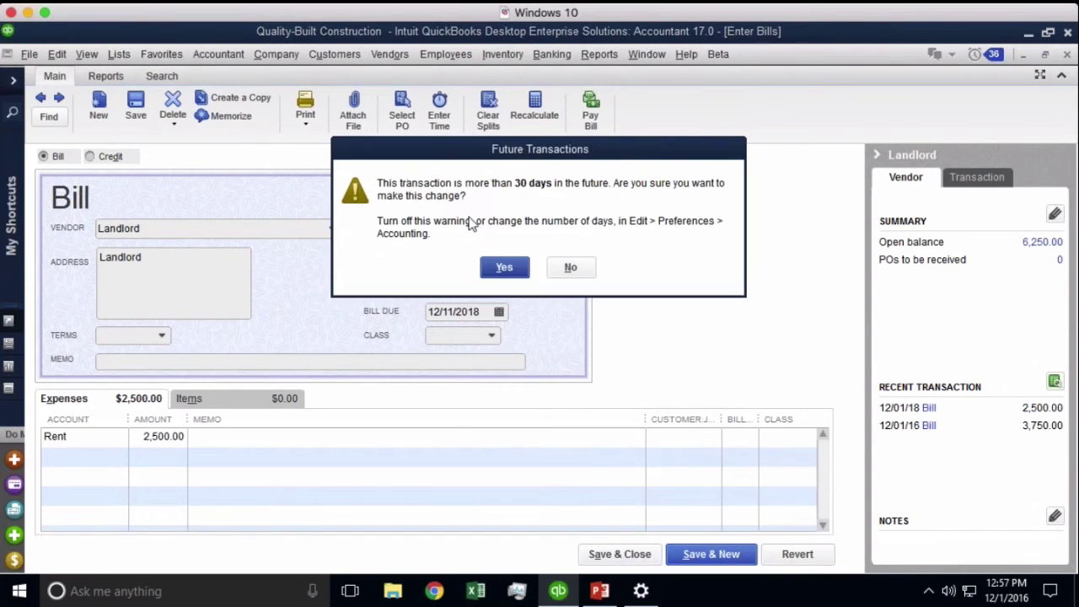
left_click(505, 267)
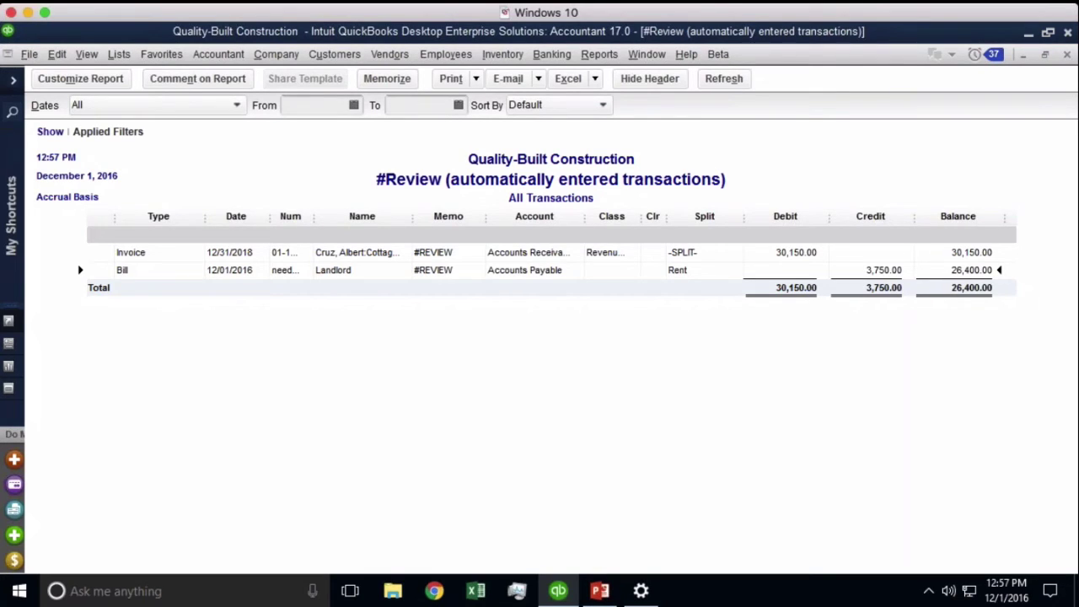
Start Schedule Setup from Reports > Scheduled Reports and supply the sending email account's password
left_click(600, 56)
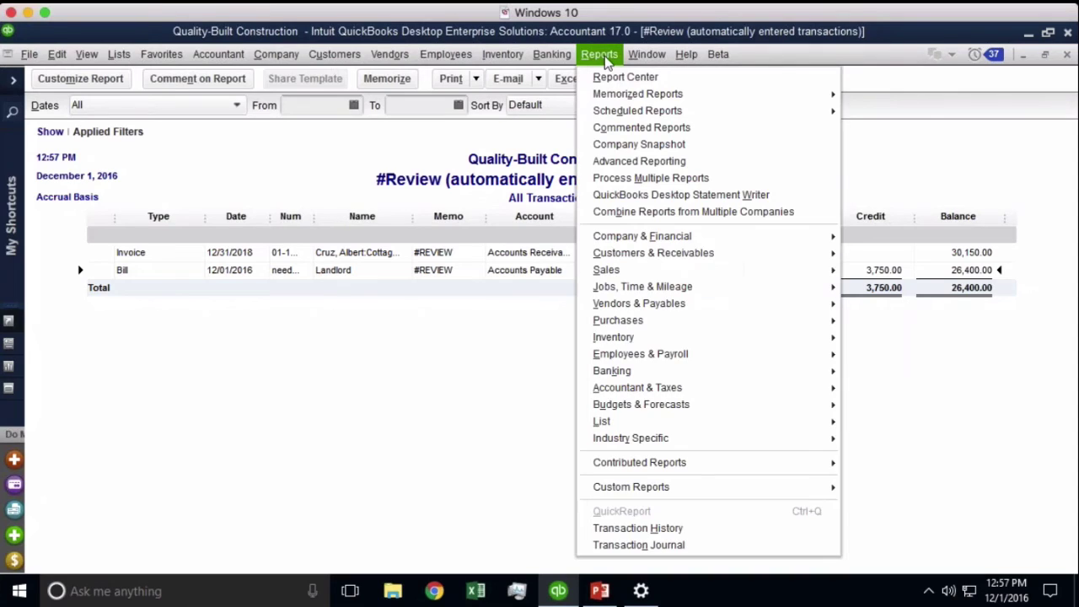
mouse_move(628, 117)
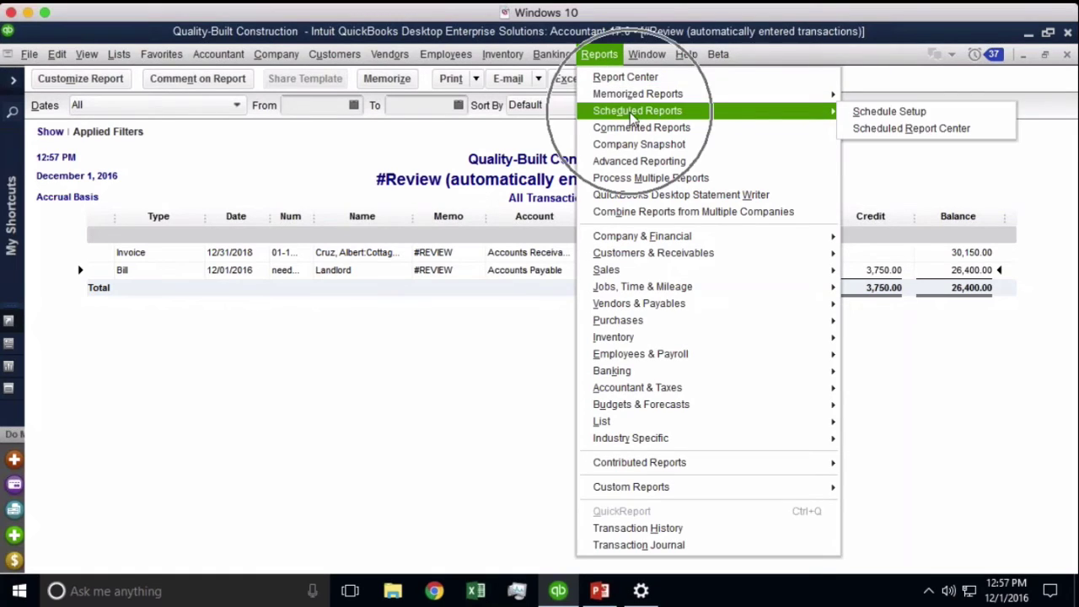
left_click(888, 118)
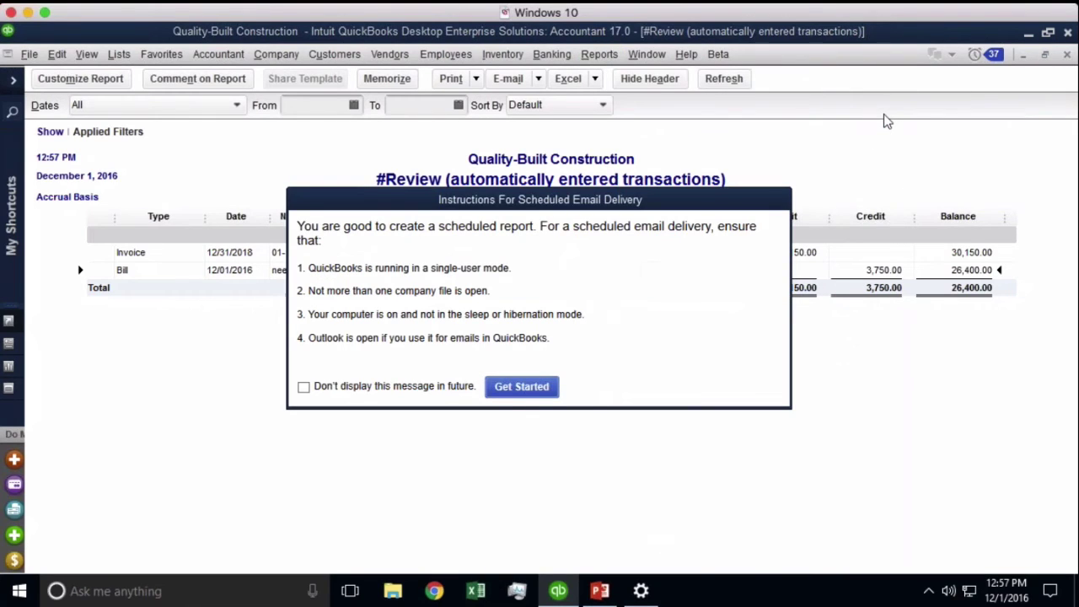
left_click(522, 386)
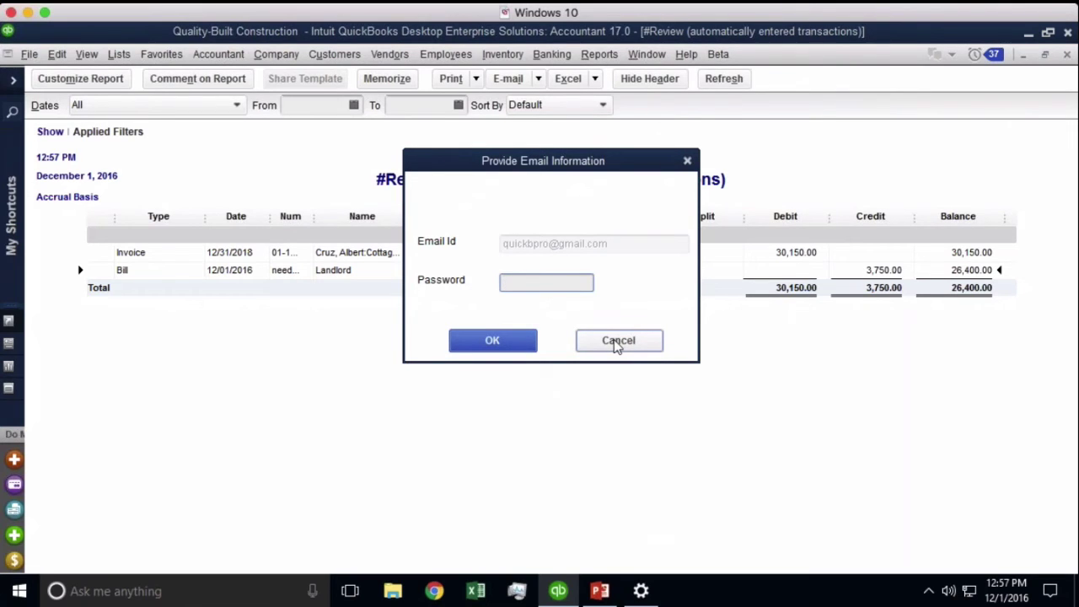
type("**********")
key("Return")
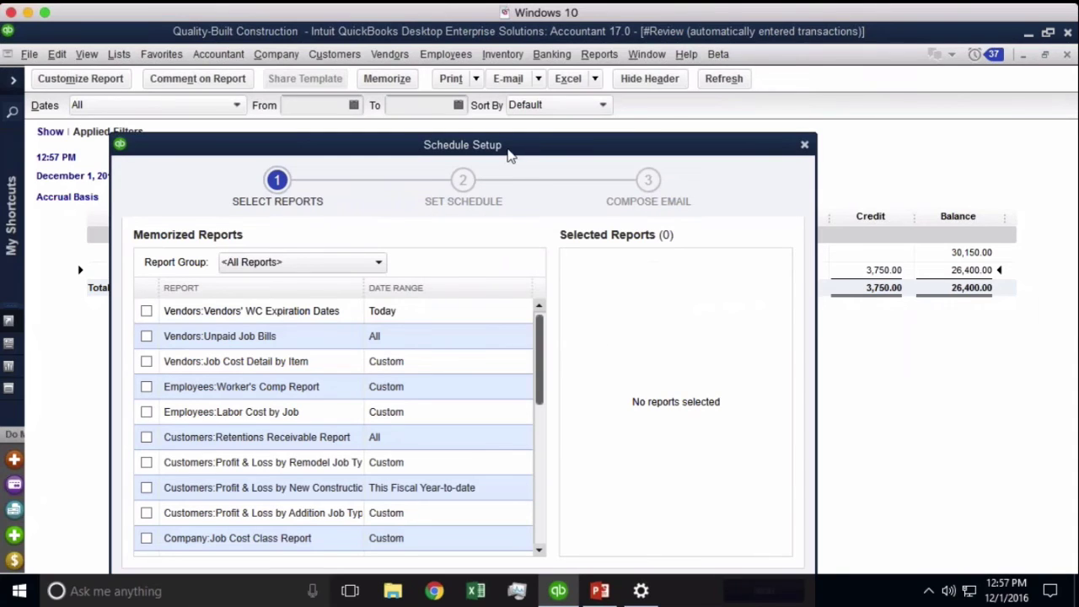
Select the #review memorized report for the schedule
left_click_drag(510, 154, 530, 107)
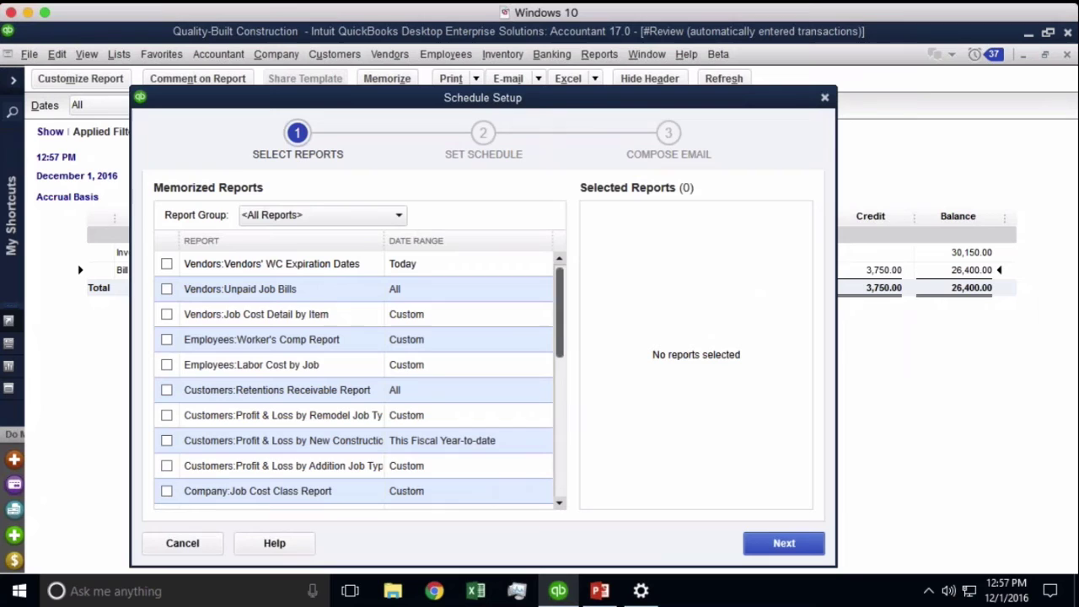
left_click_drag(524, 103, 534, 86)
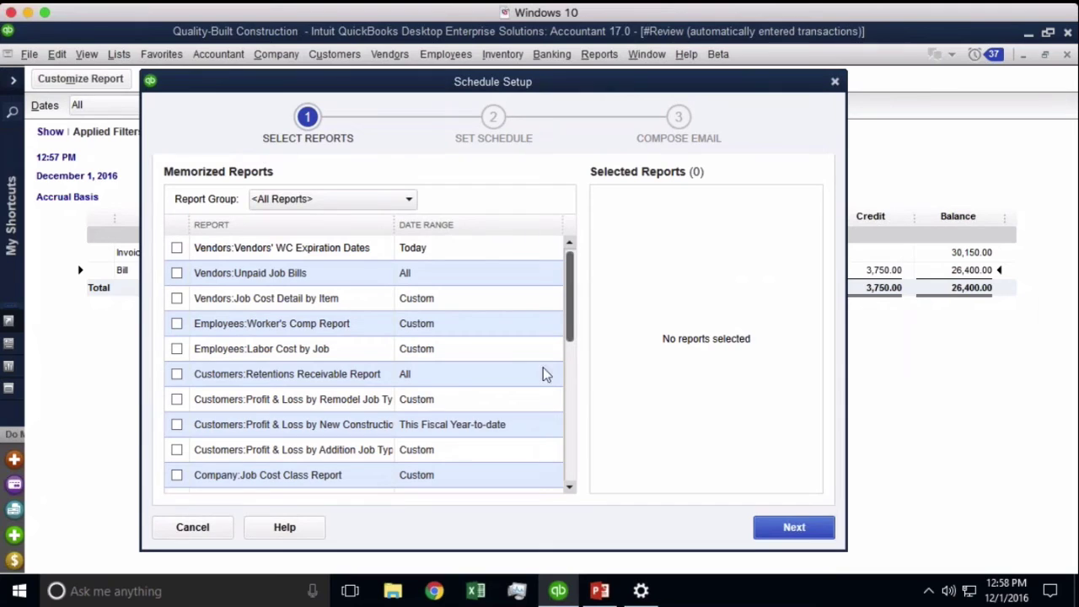
left_click(363, 198)
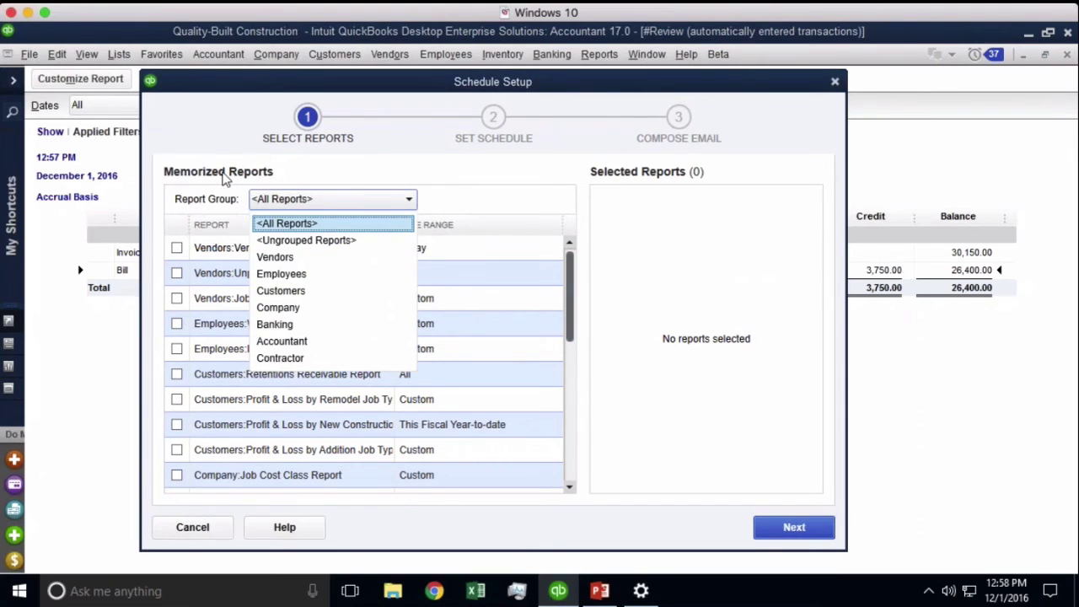
left_click(569, 338)
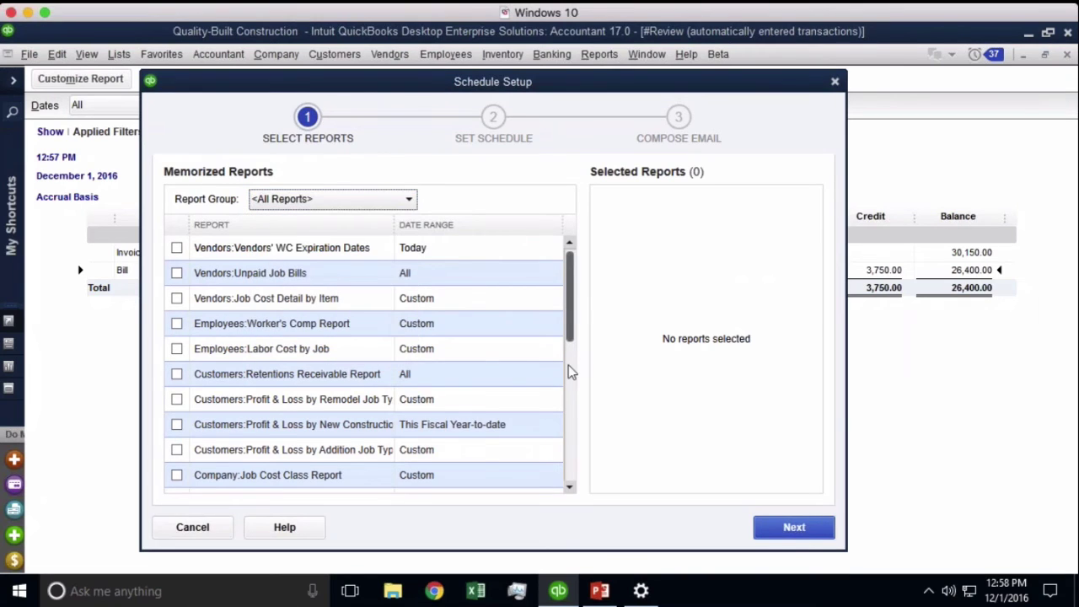
scroll(568, 382, "down", 10)
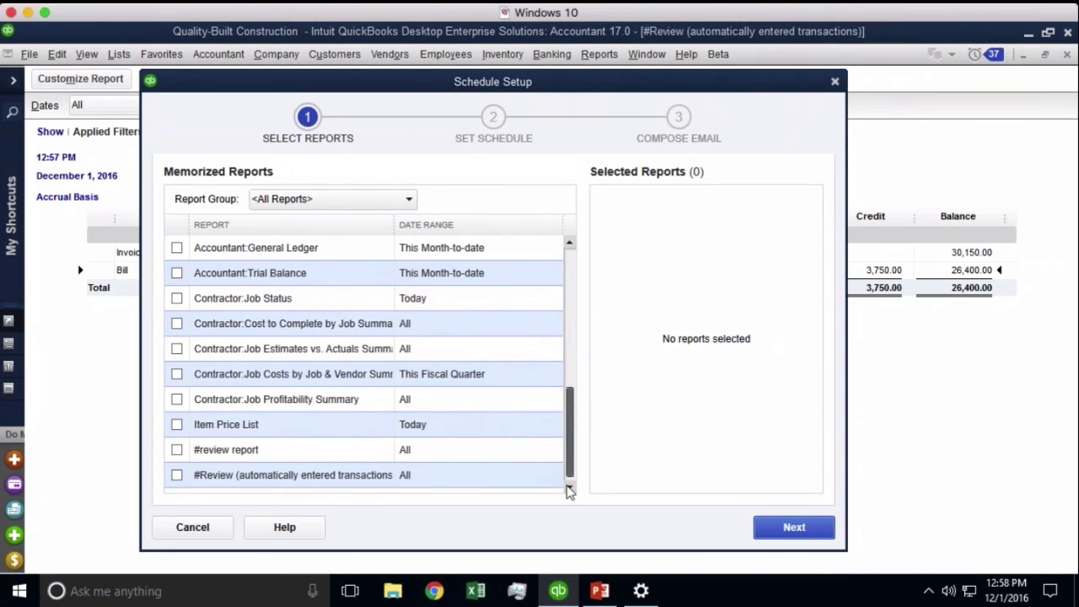
left_click(176, 451)
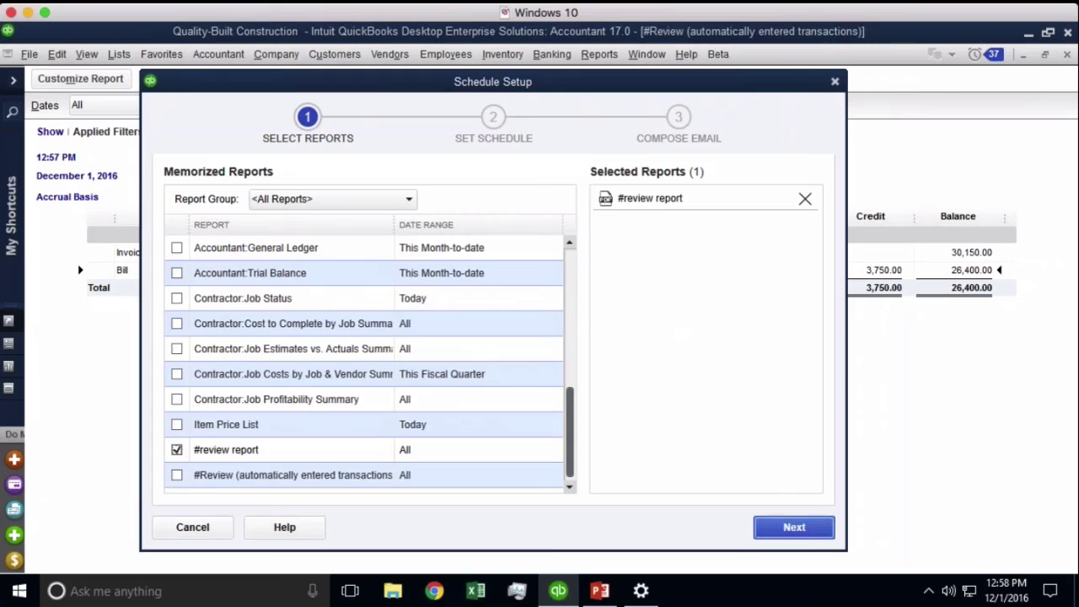
left_click(793, 527)
Set the schedule frequency to Daily at 6:00 AM
left_click(354, 232)
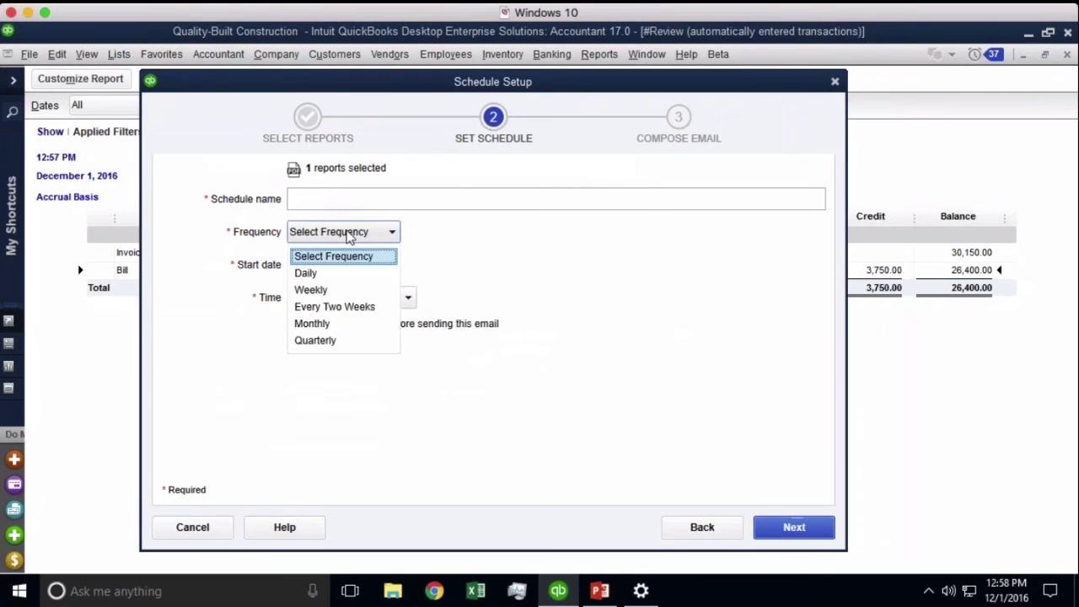
left_click(321, 272)
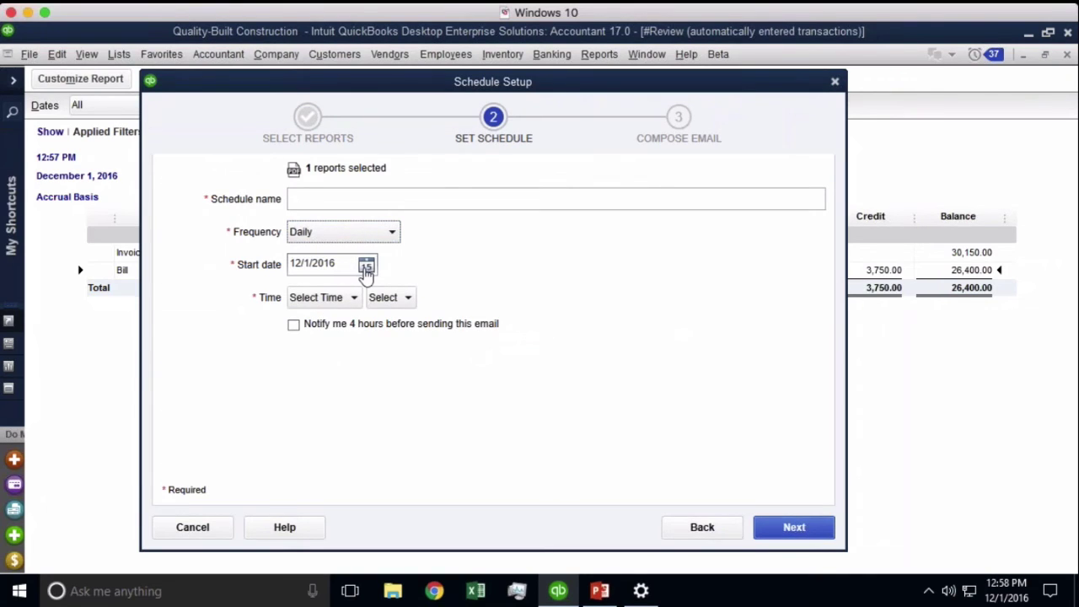
left_click(325, 298)
scroll(325, 346, "down", 1)
left_click(329, 372)
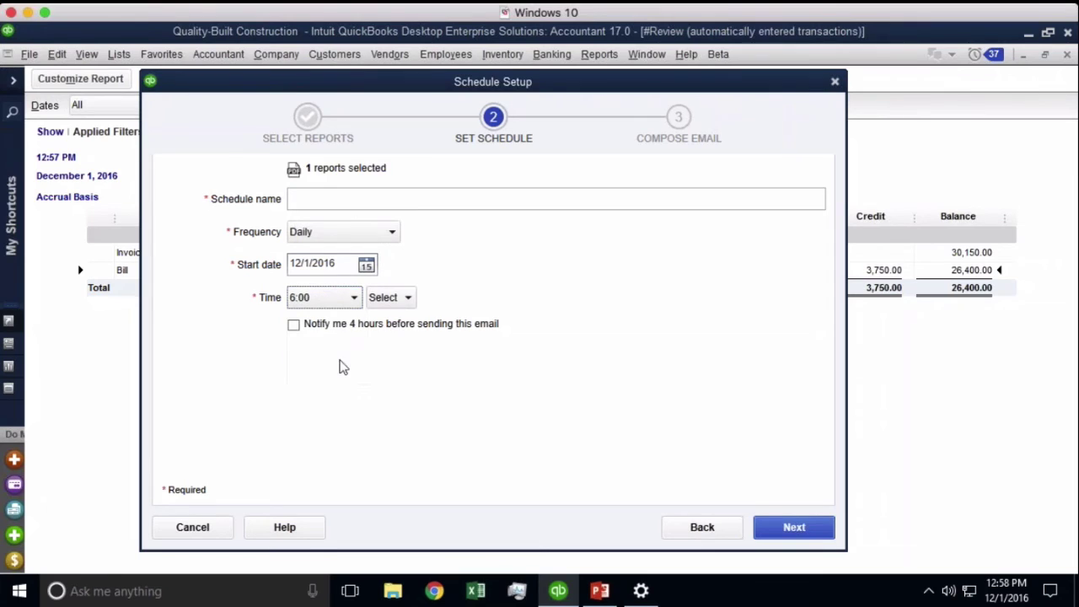
left_click(393, 300)
left_click(381, 338)
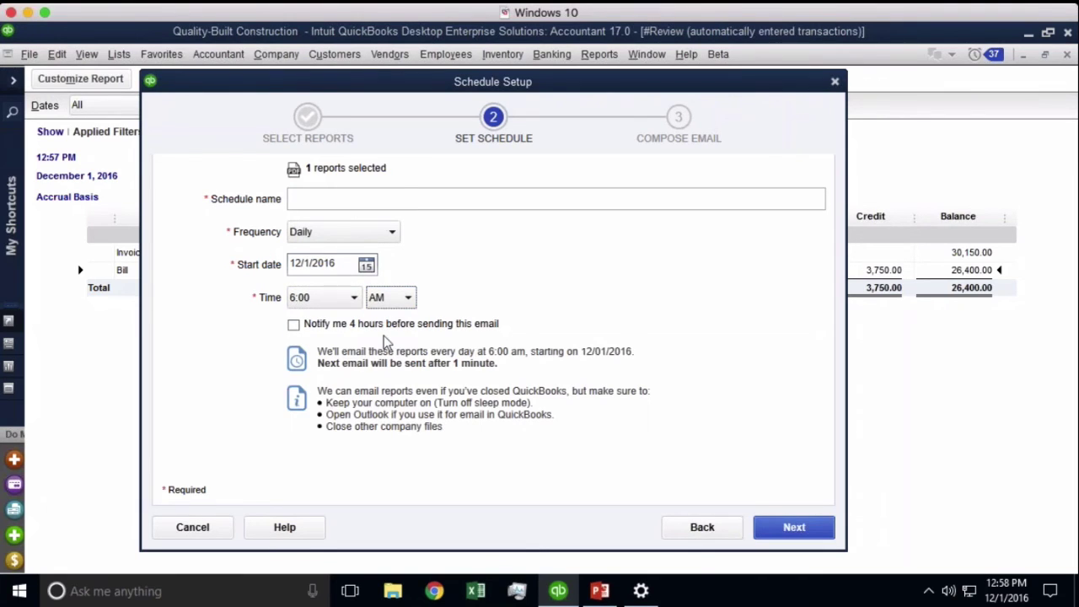
Name the schedule 'Reviewe Report for Accountant' and continue to the email step
left_click(320, 200)
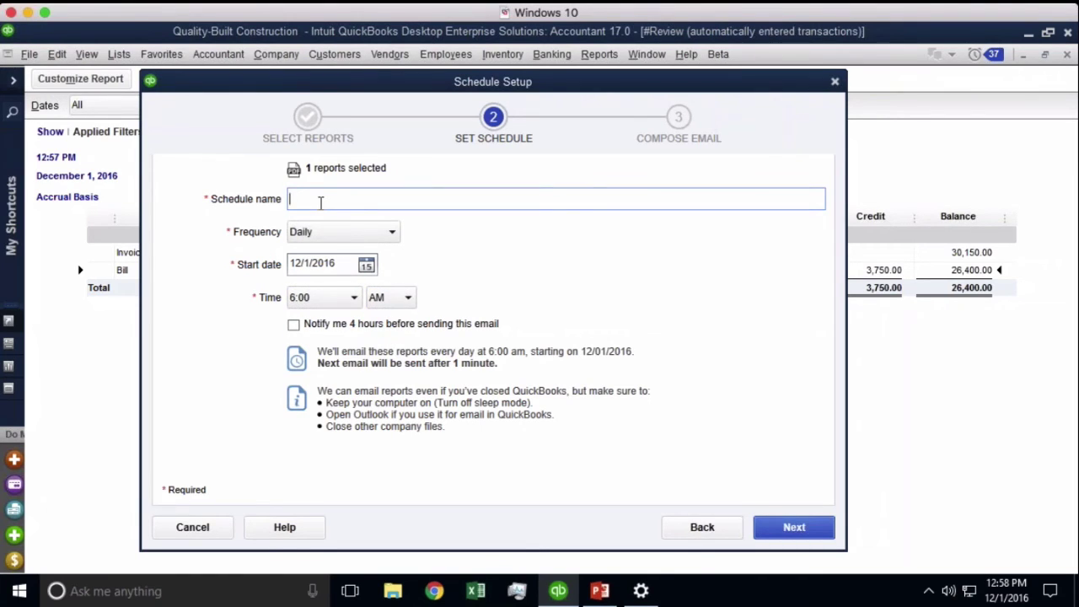
type("Reviewe Report for ")
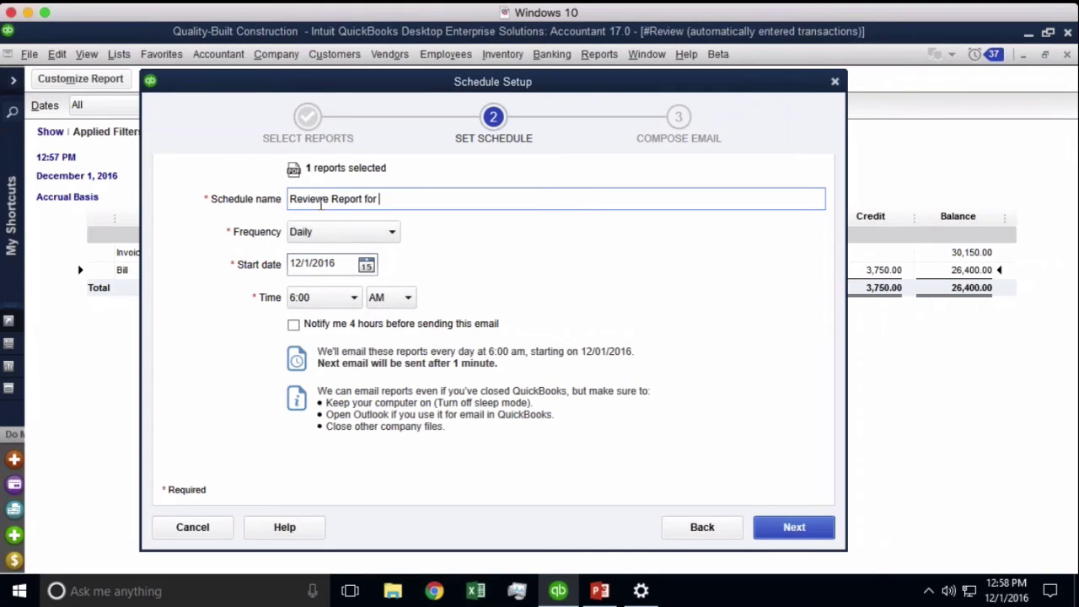
type("Accountant")
left_click(789, 533)
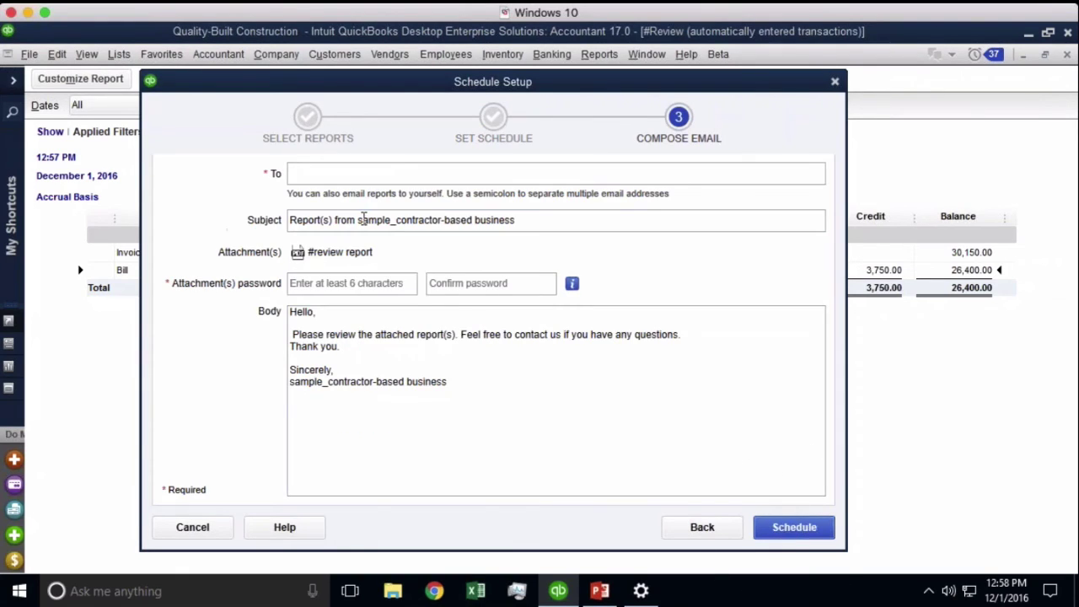
Enter the accountant's e-mail address as the recipient
left_click(339, 180)
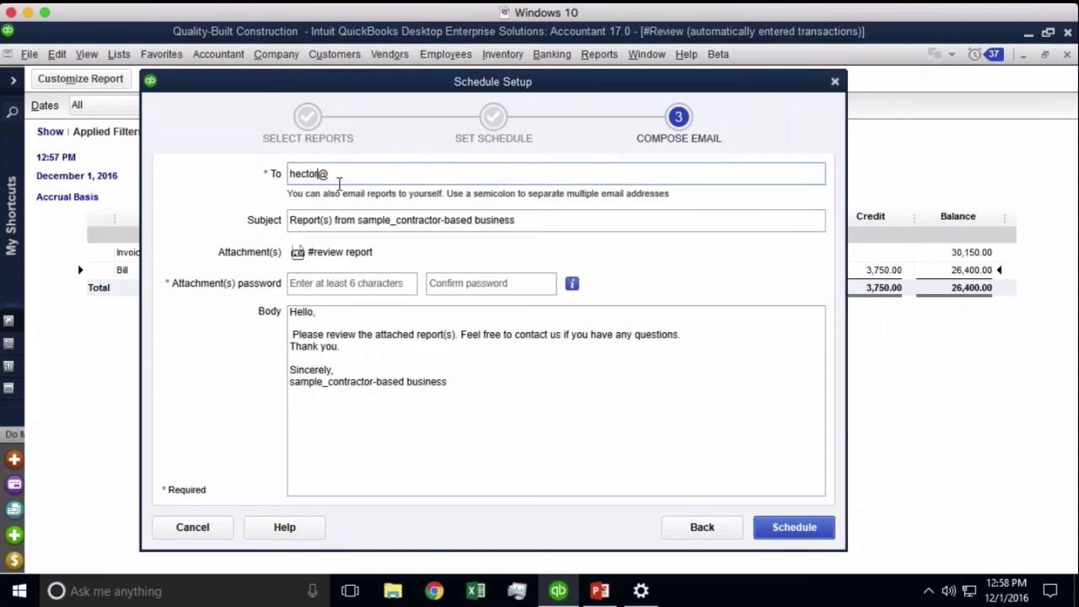
key("Tab")
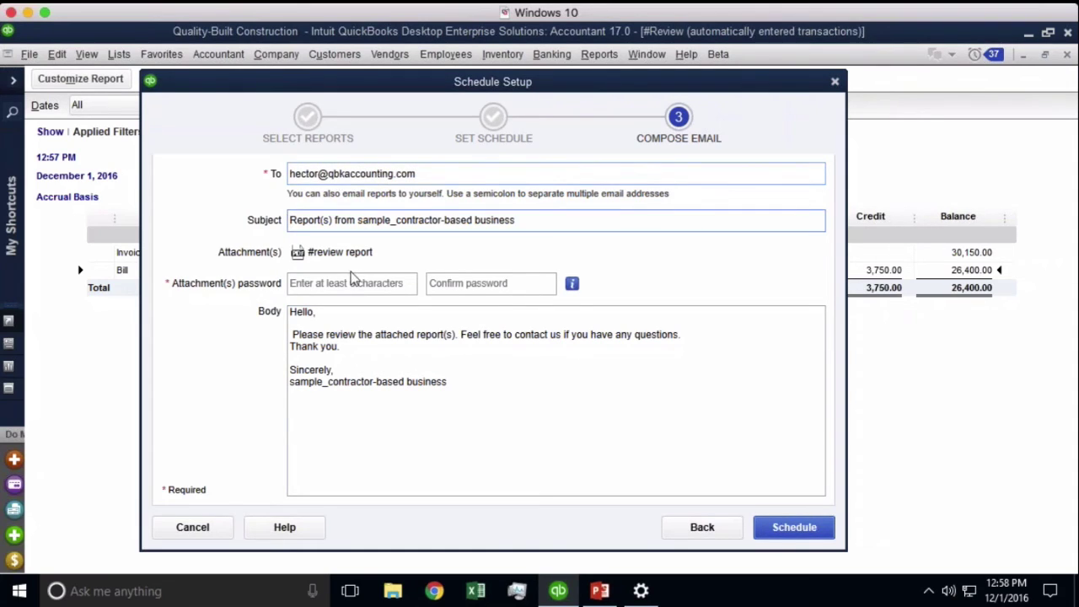
Set and confirm a password for the report attachment, then save the schedule
left_click(347, 283)
type("••••••••")
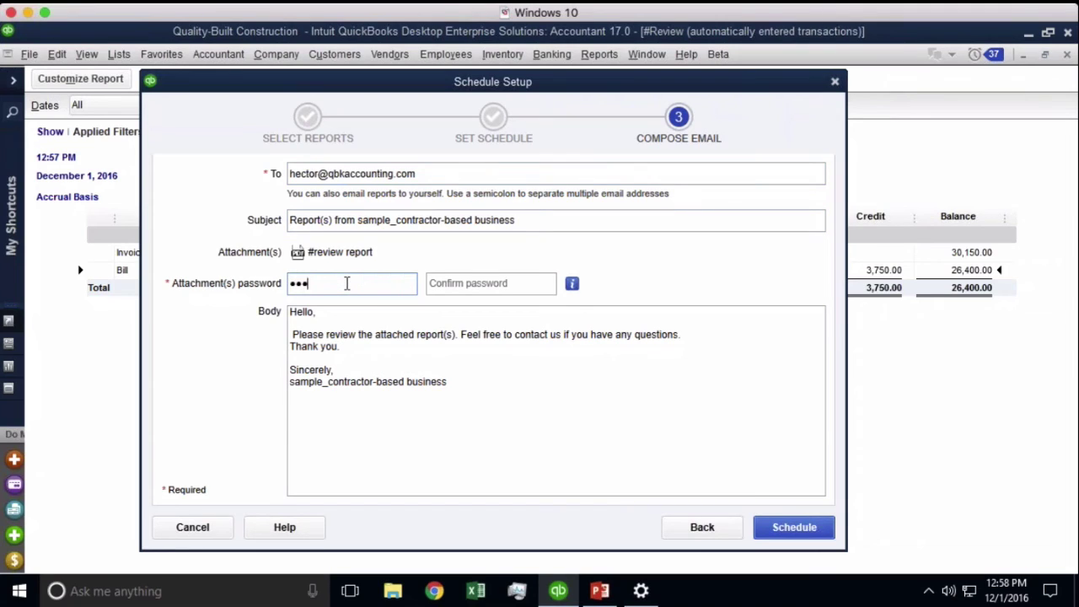
key("Tab")
type("••••••••")
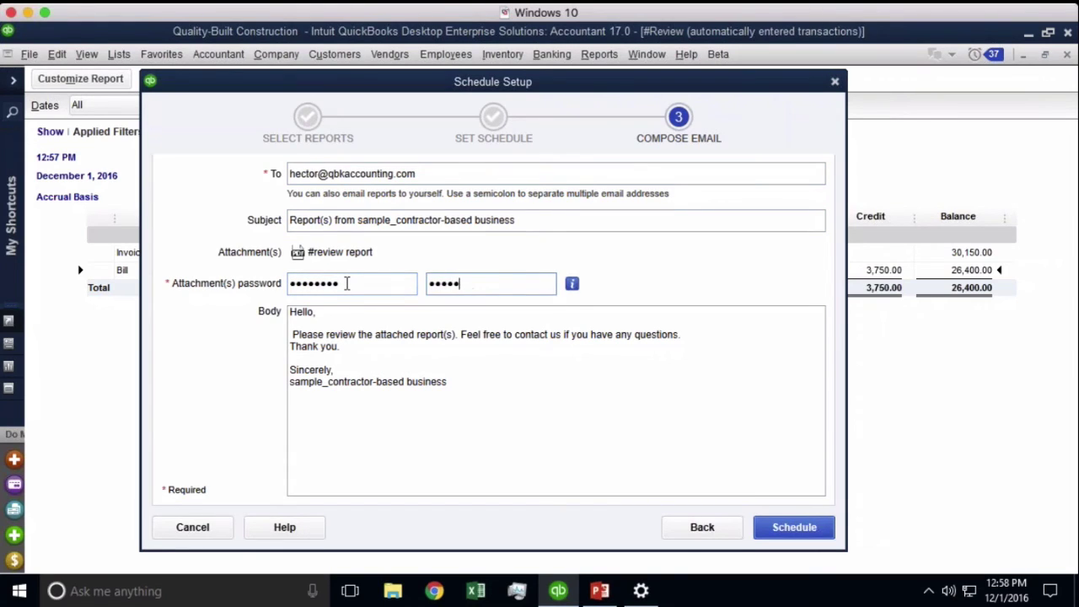
left_click(490, 394)
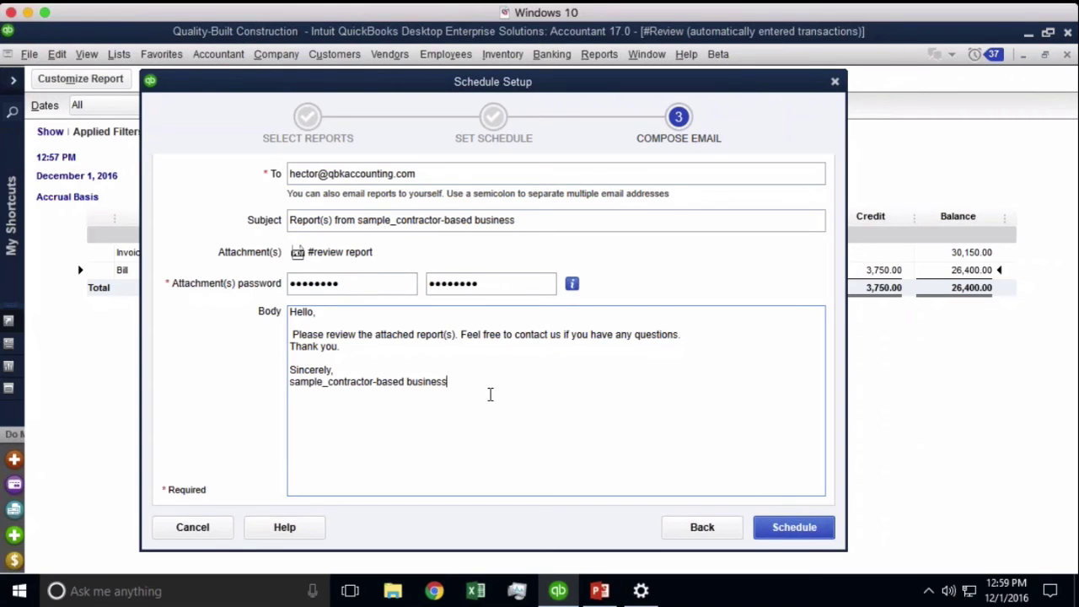
left_click(795, 533)
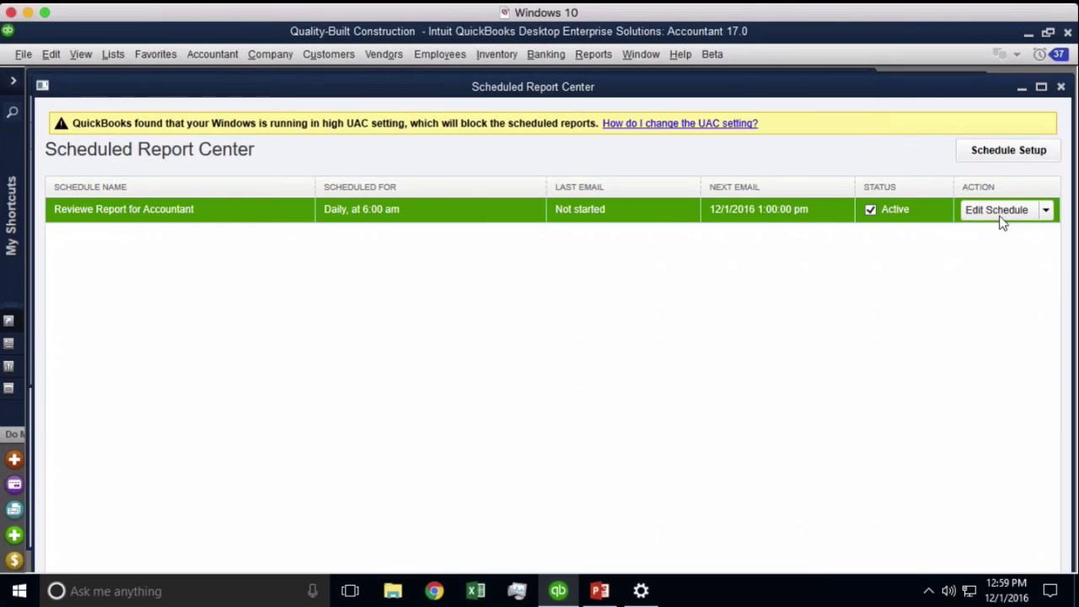
Close the Scheduled Report Center, #Review report and Find window, and maximize the Home page
left_click(1061, 87)
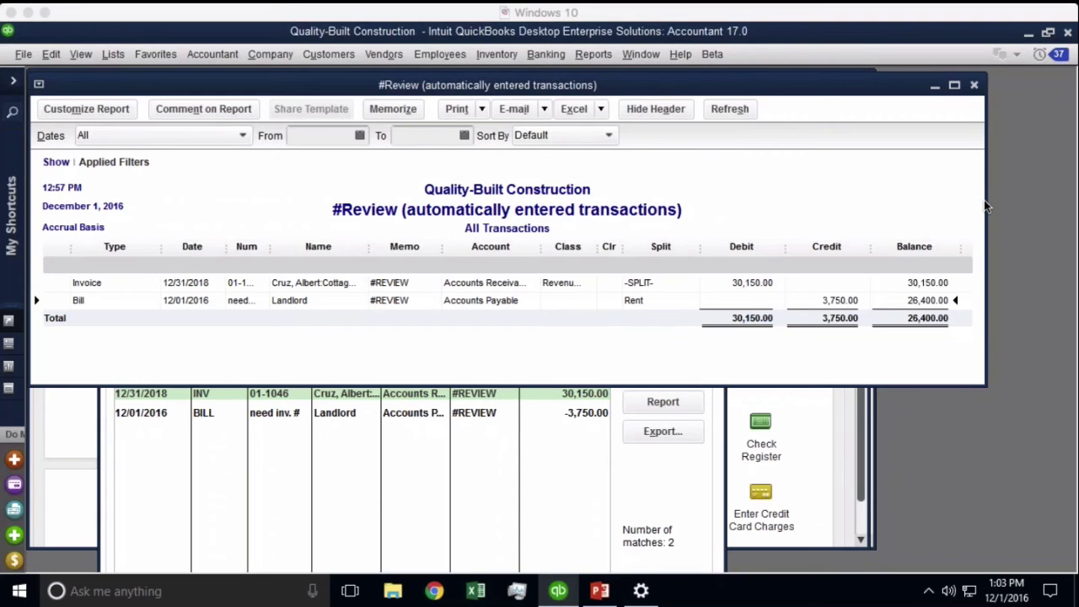
left_click(38, 85)
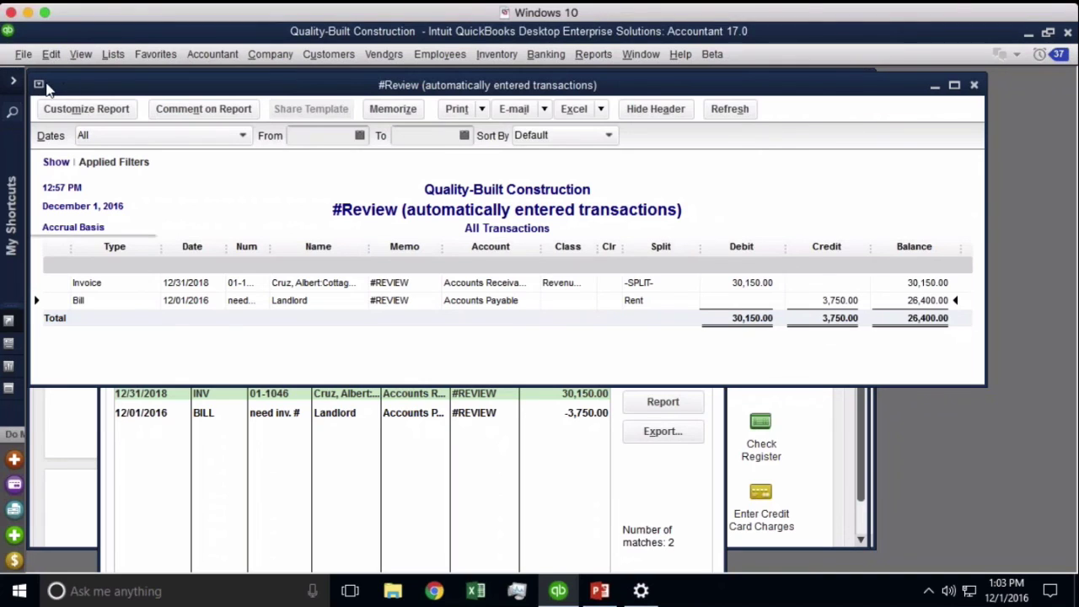
double_click(46, 85)
double_click(107, 150)
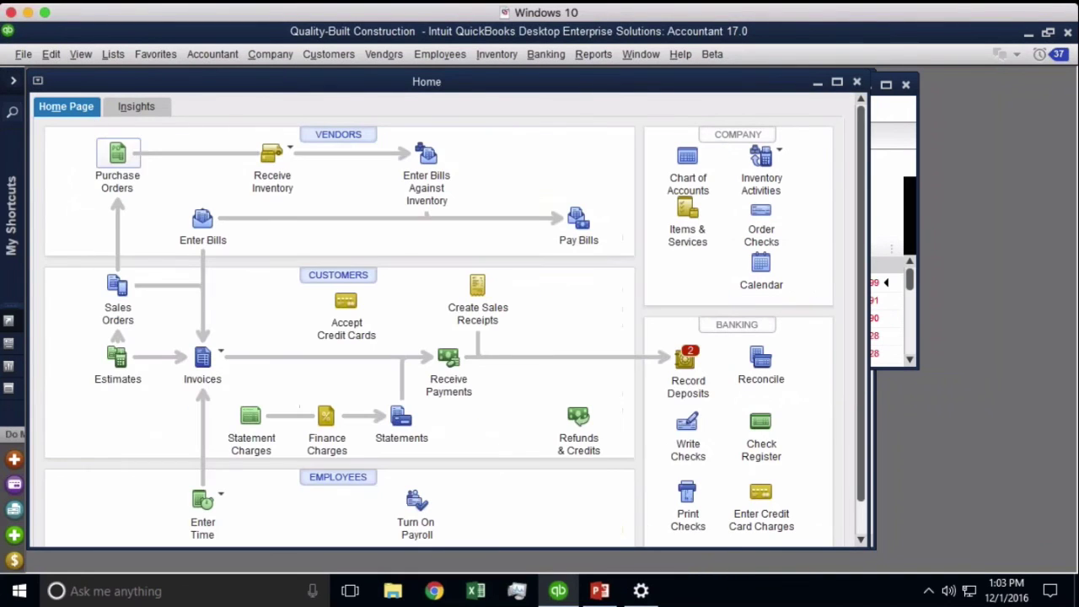
double_click(103, 82)
left_click(113, 57)
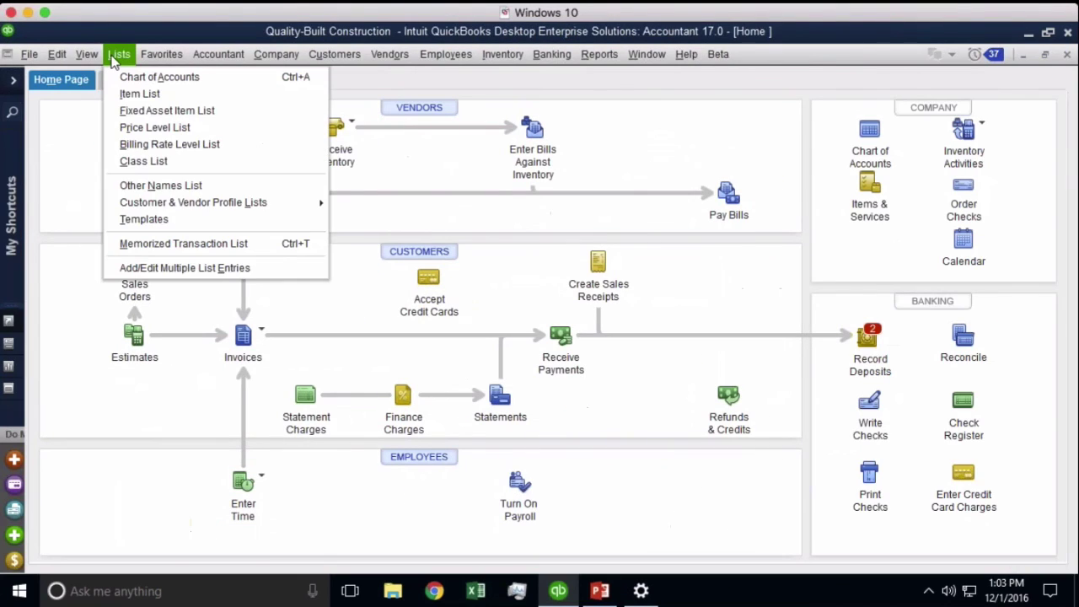
In the Memorized Transaction List, create a new group named Monthly, left on reminders
left_click(168, 245)
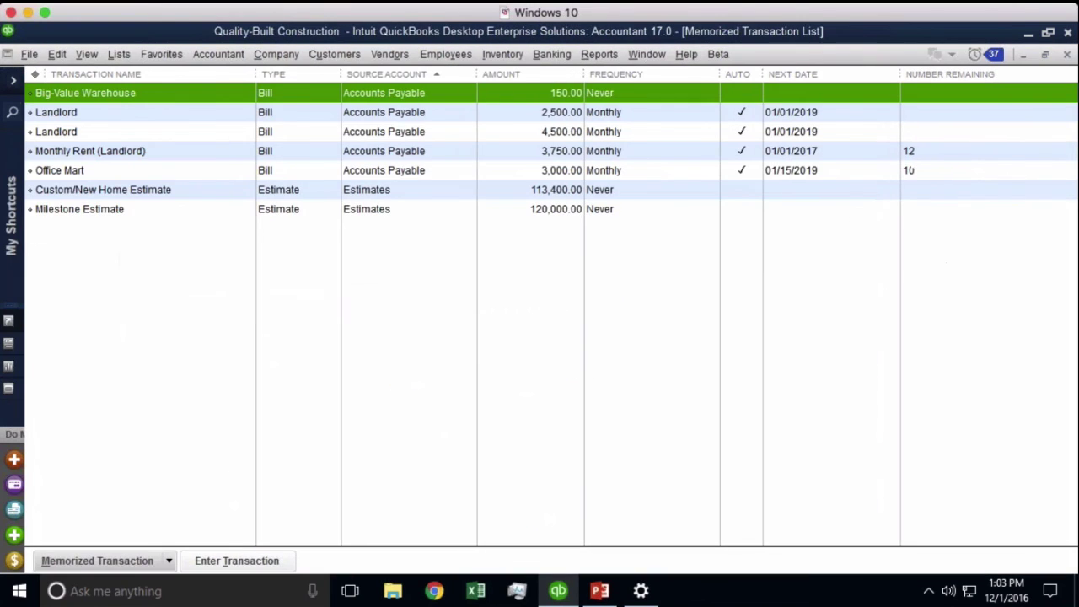
left_click(170, 561)
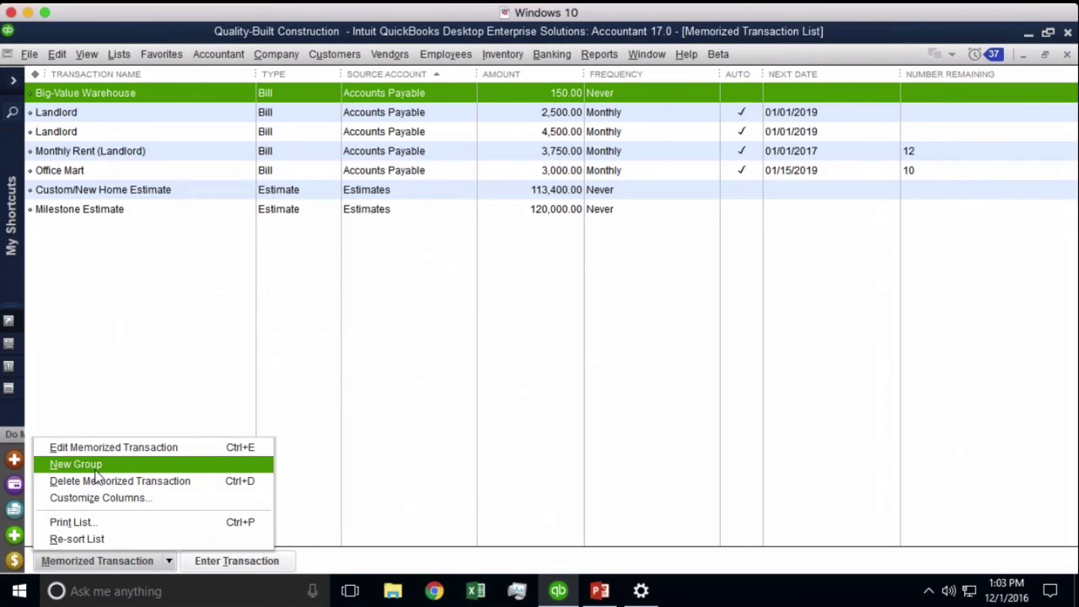
key("alt")
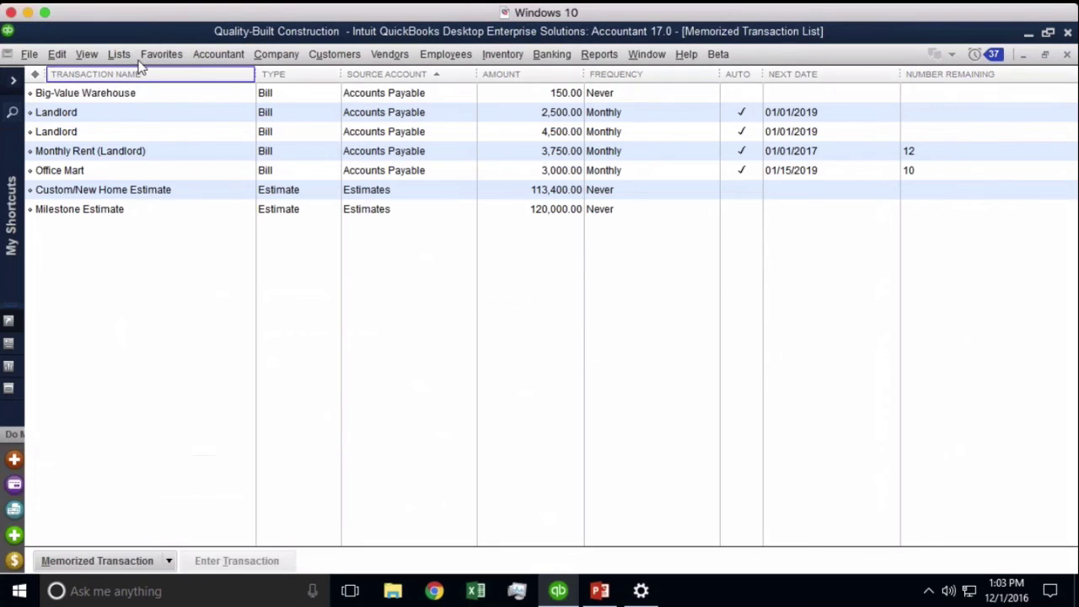
key("l")
key("Down")
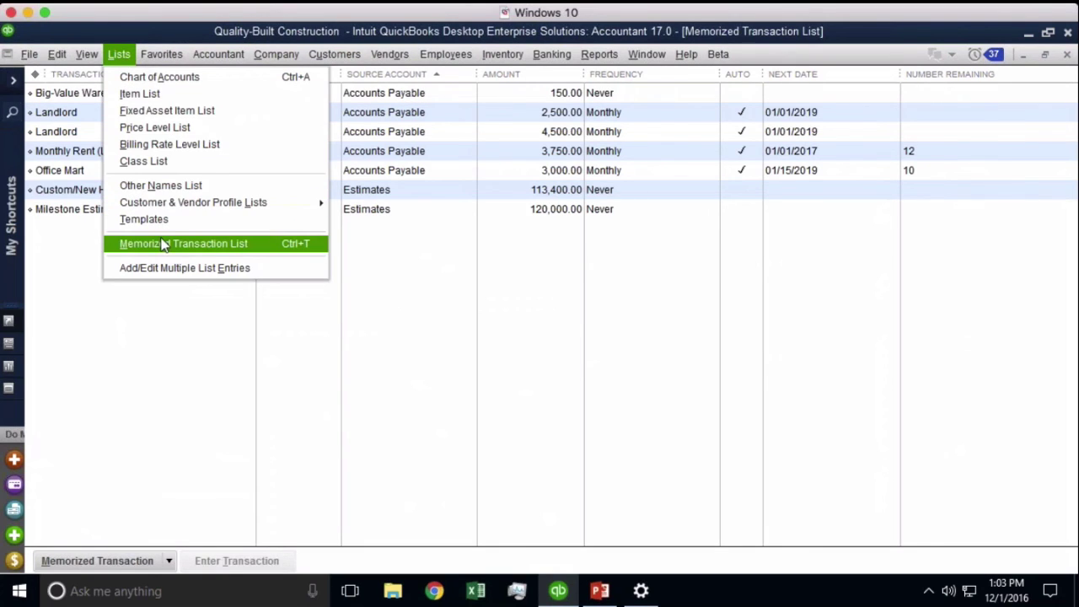
left_click(171, 563)
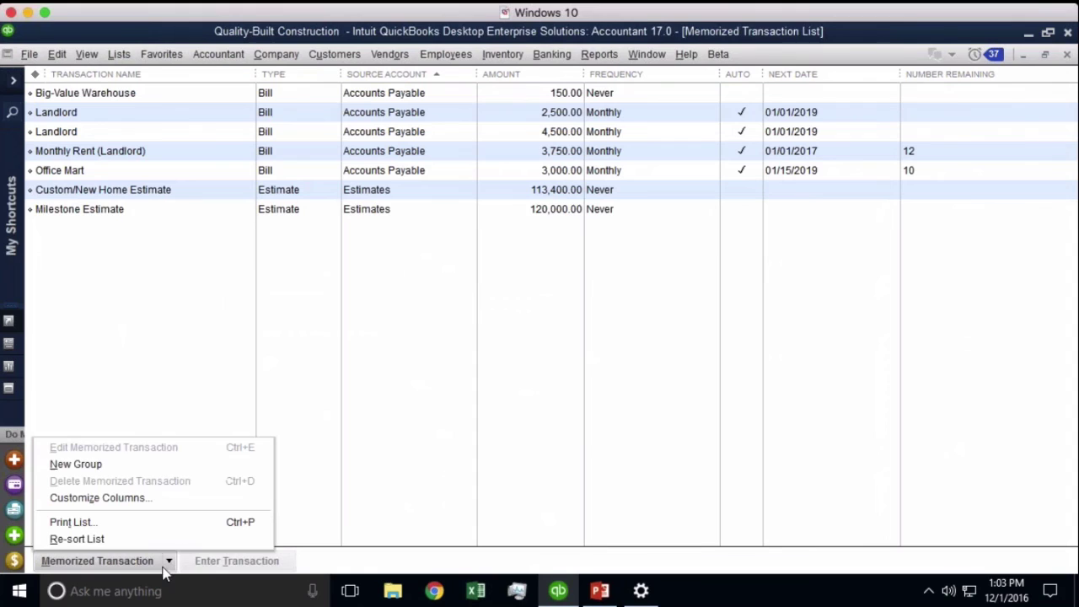
left_click(82, 465)
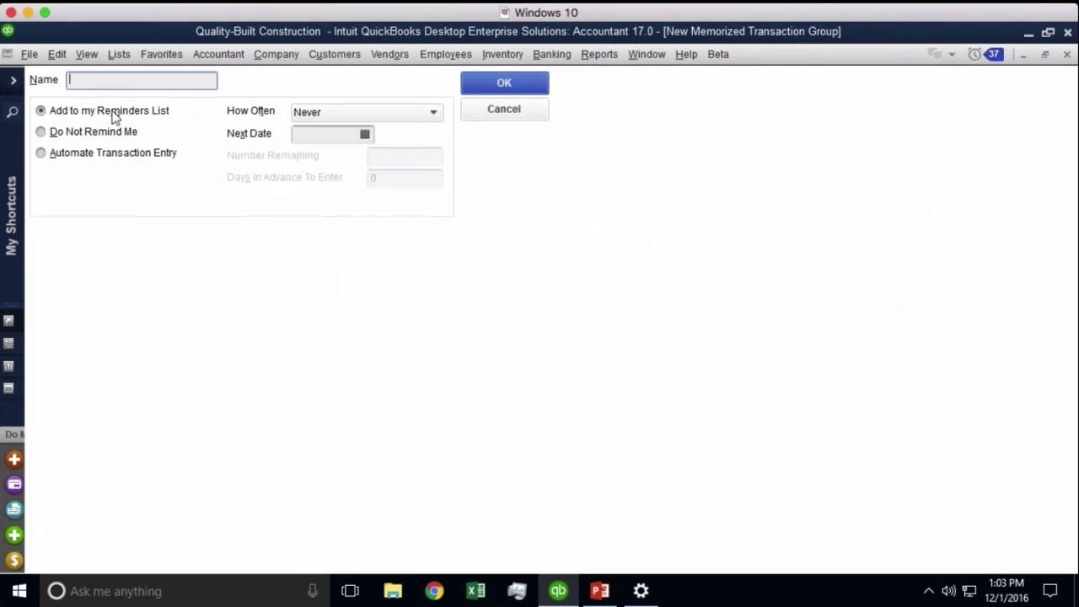
type("Monthly")
left_click(111, 157)
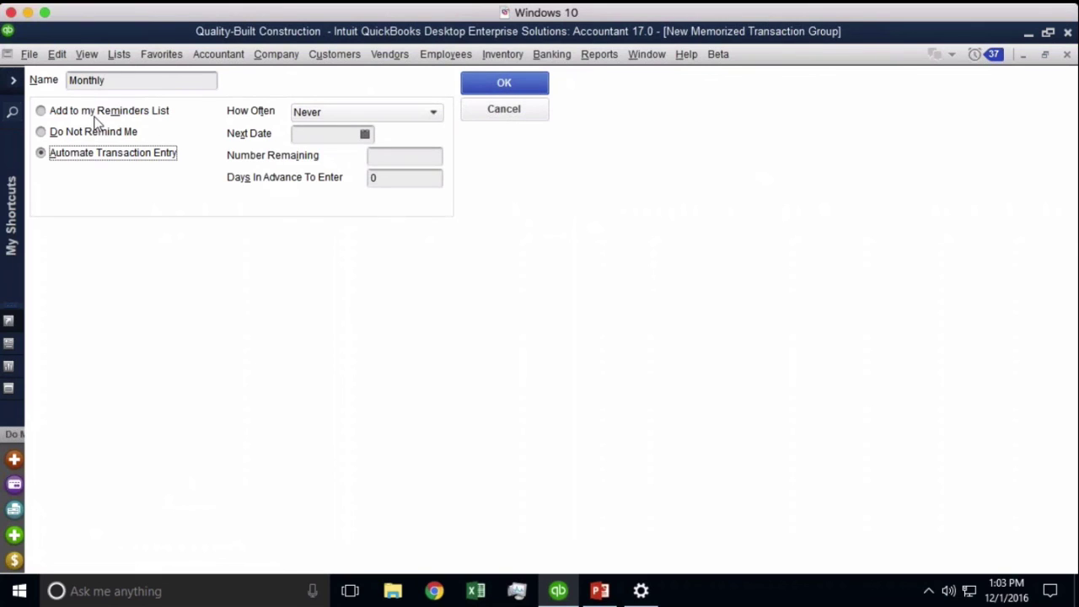
left_click(97, 115)
Save the Monthly group, then try nesting Big-Value Warehouse under it and undo that
left_click(510, 86)
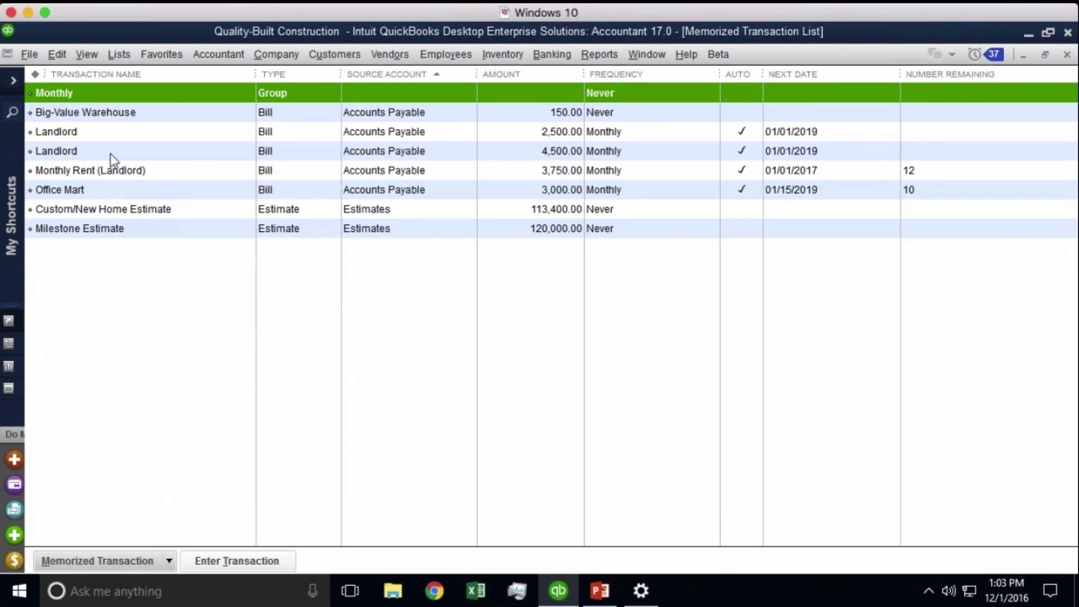
left_click(97, 561)
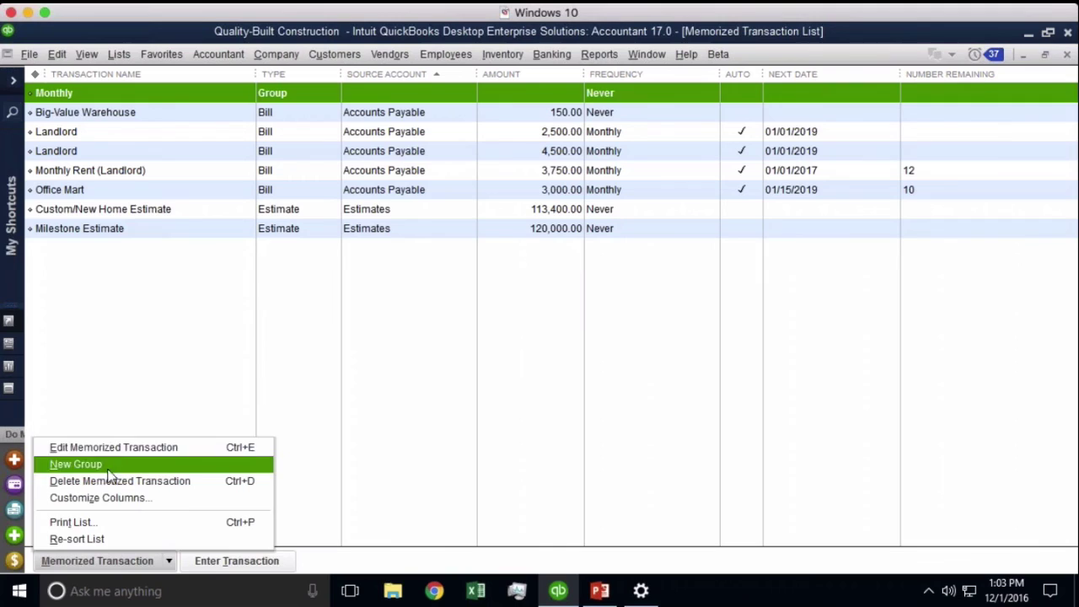
left_click(119, 356)
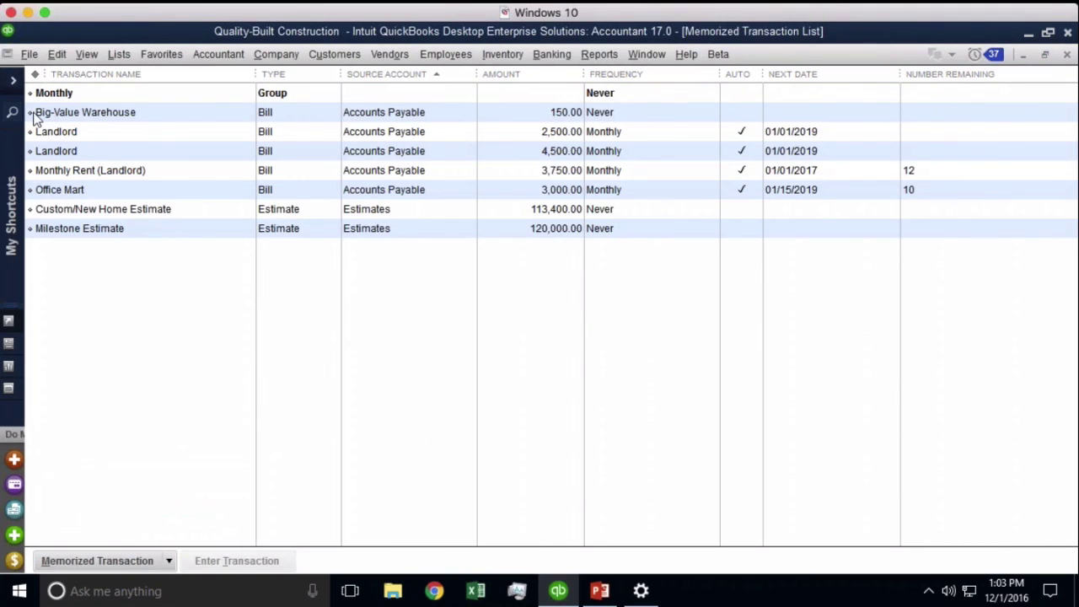
left_click(36, 117)
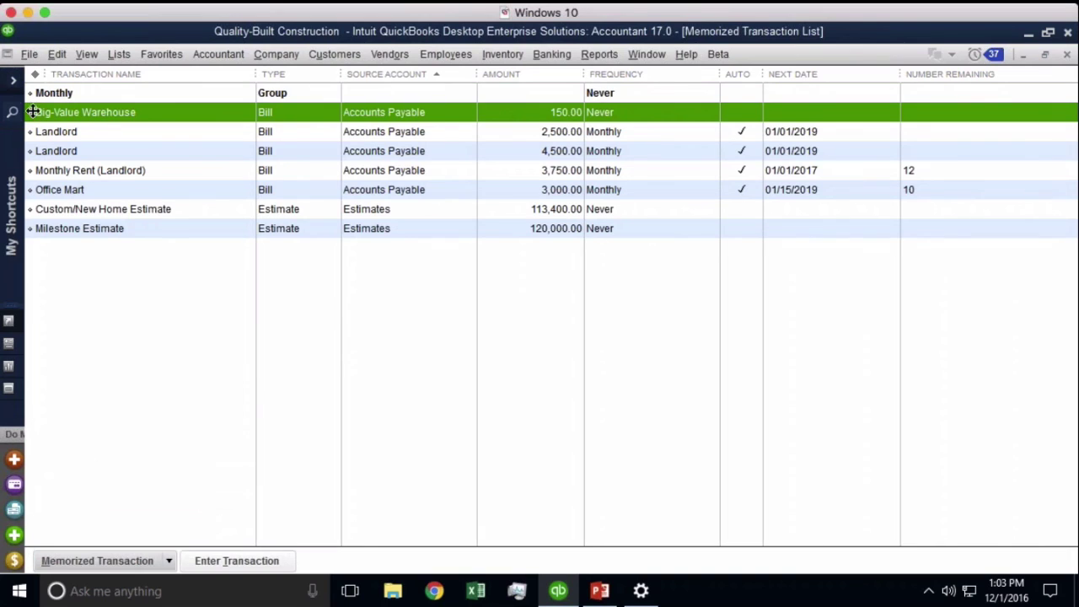
left_click_drag(32, 111, 37, 118)
left_click(538, 229)
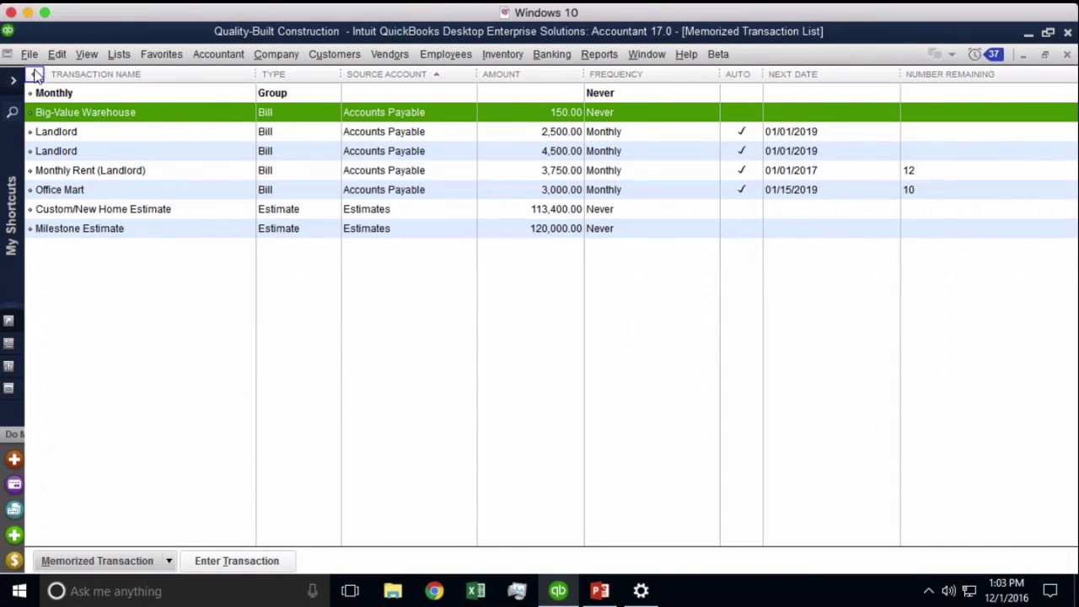
left_click(34, 74)
Nest Monthly Rent (Landlord) and the 4,500.00 Landlord bill under the Monthly group
left_click(32, 208)
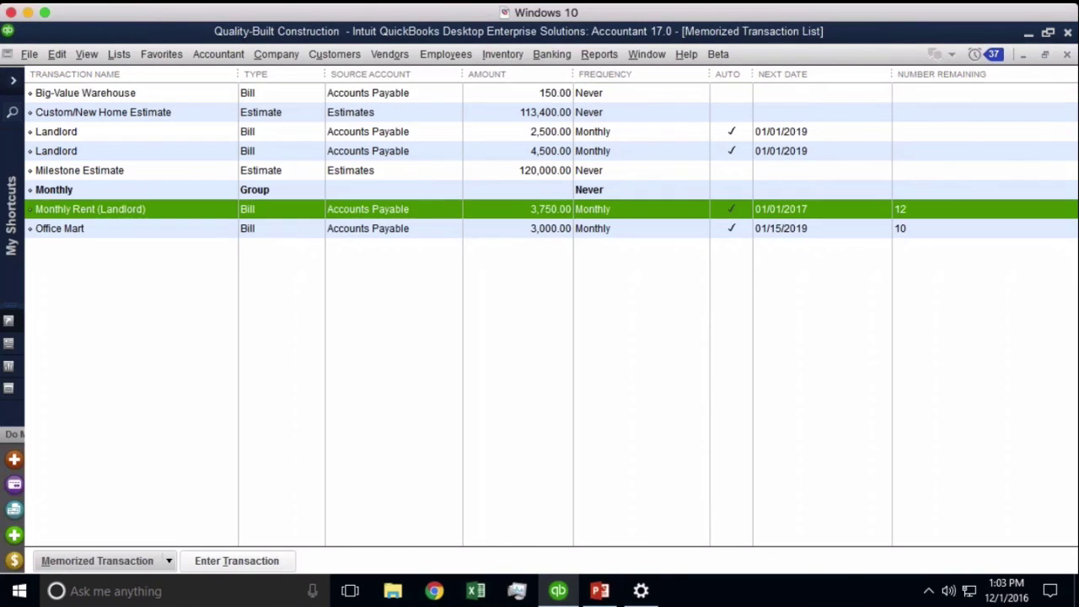
left_click_drag(32, 209, 37, 228)
left_click_drag(31, 151, 39, 229)
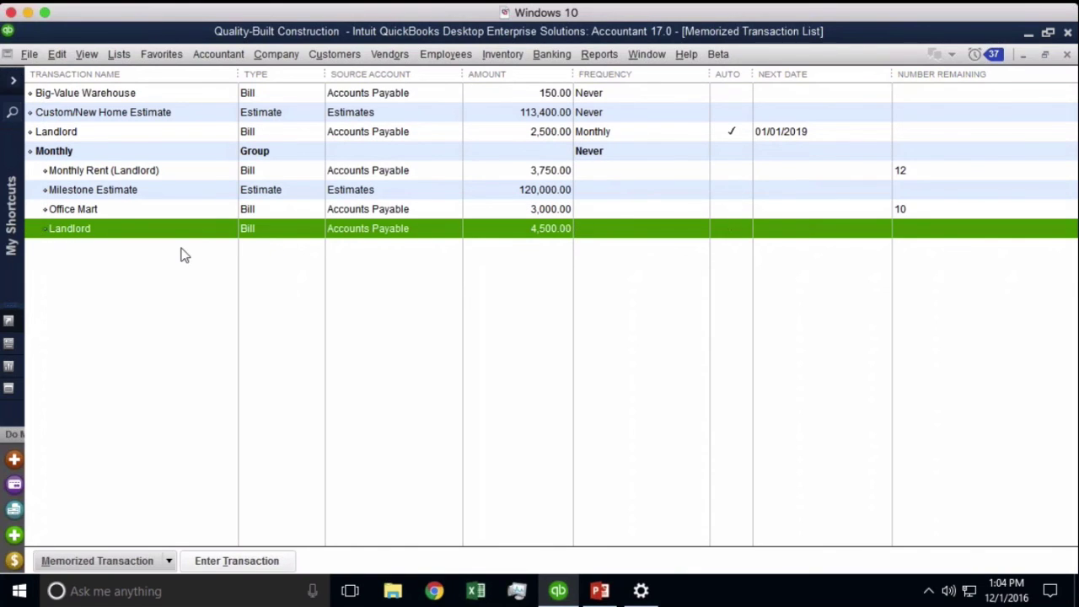
Edit the Monthly group to turn off its reminders
right_click(55, 150)
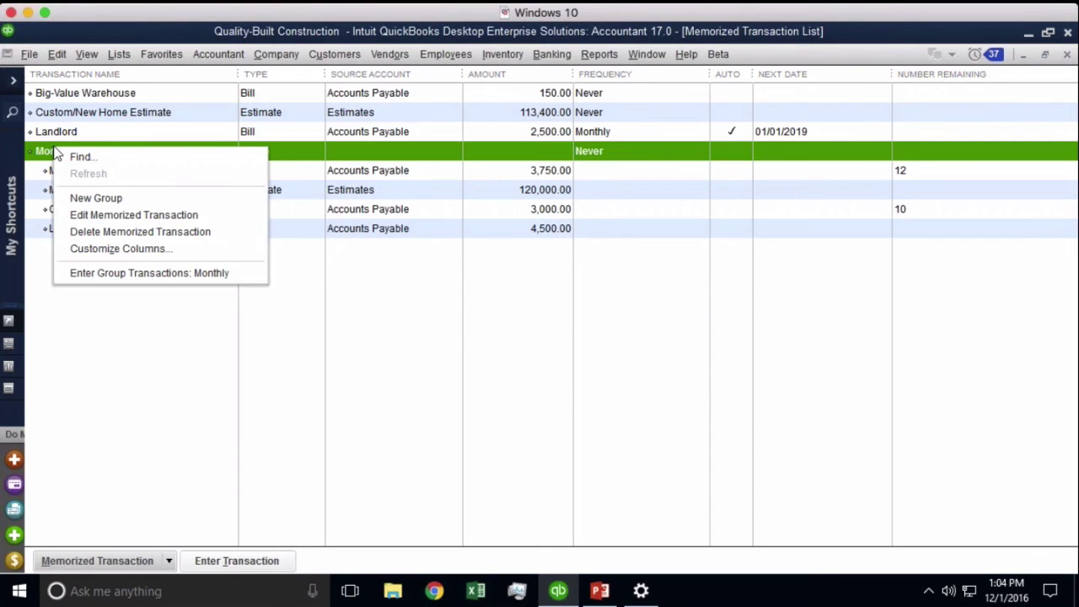
left_click(85, 215)
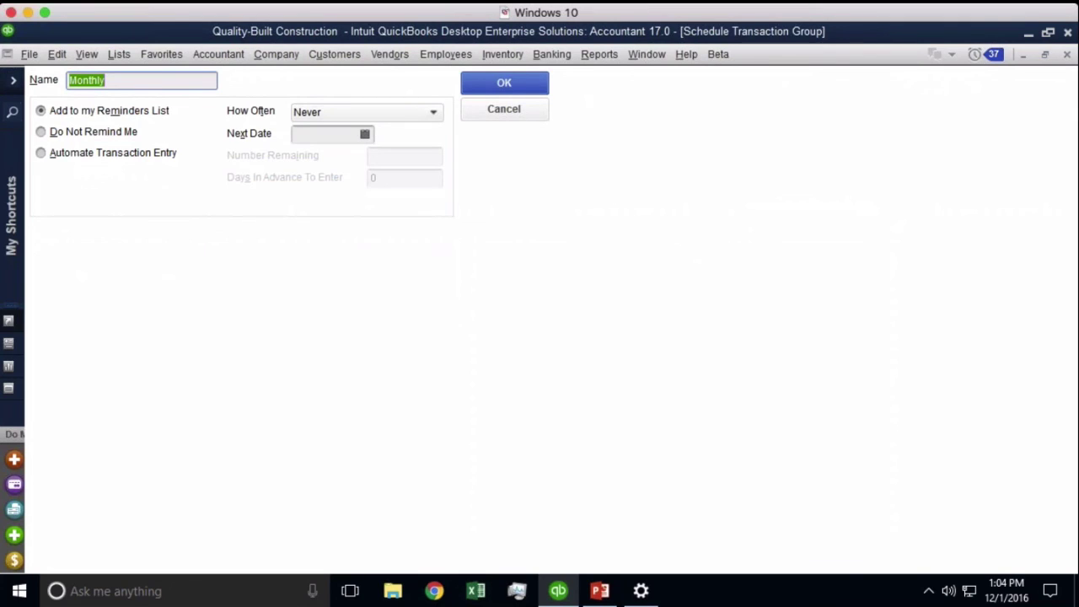
left_click(108, 134)
left_click(504, 82)
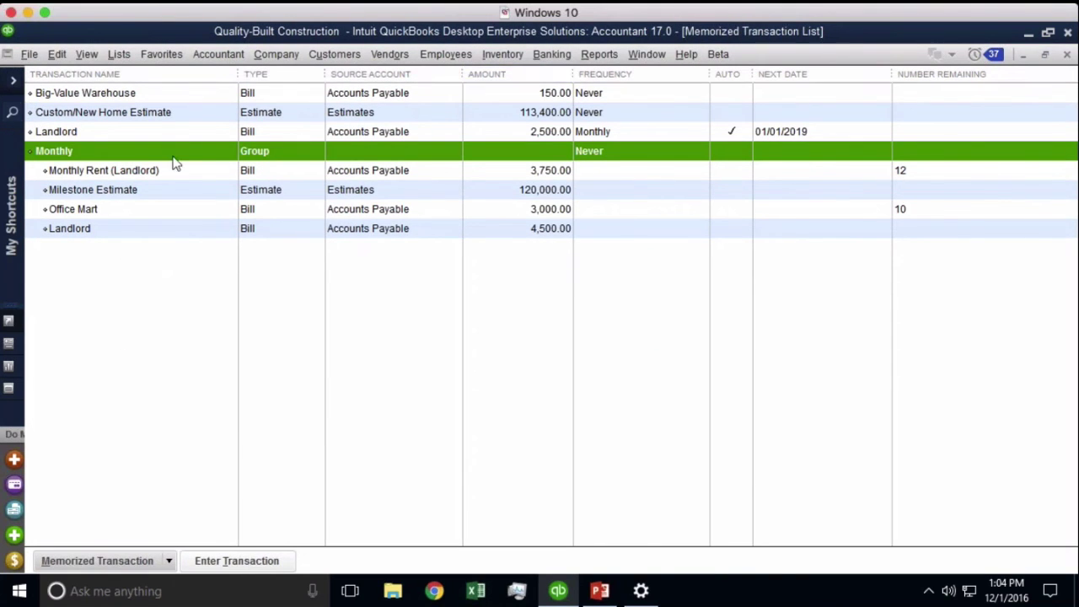
Set the Monthly group to automatic transaction entry repeating Monthly
right_click(135, 159)
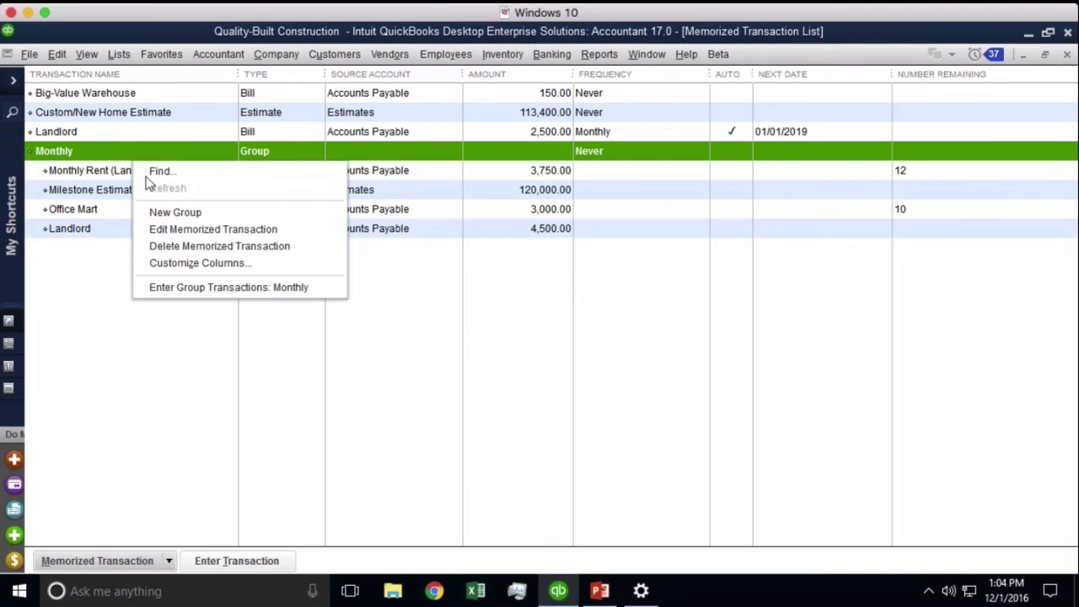
left_click(183, 233)
left_click(98, 160)
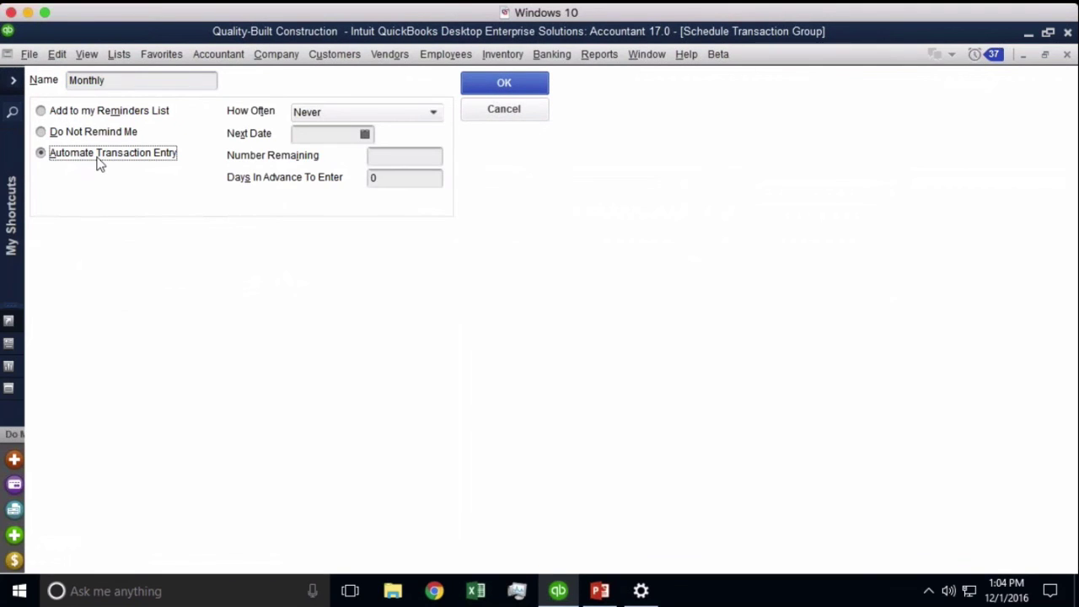
left_click(433, 112)
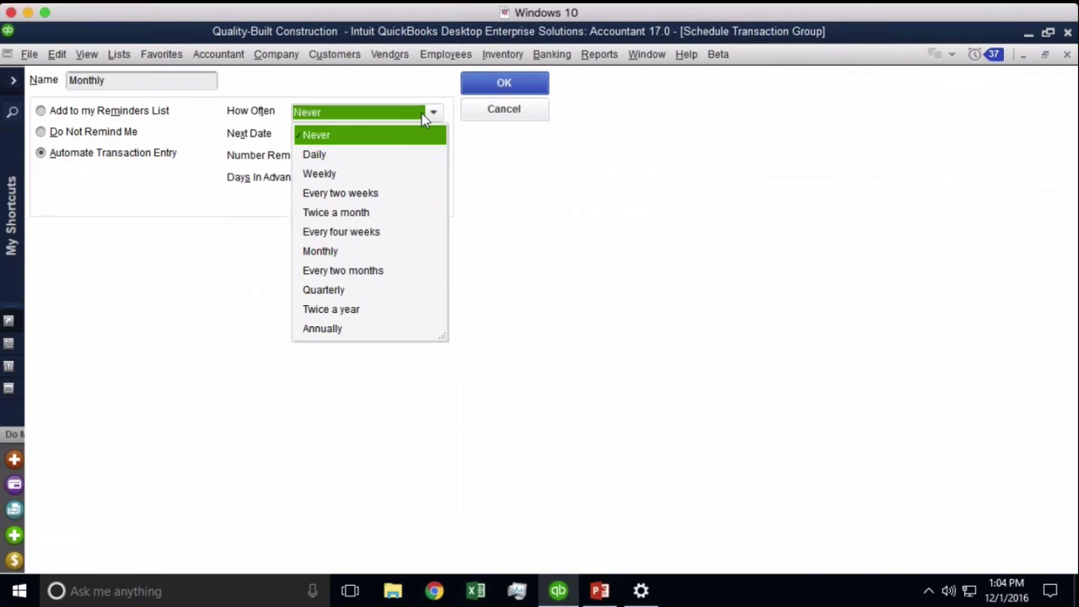
left_click(344, 251)
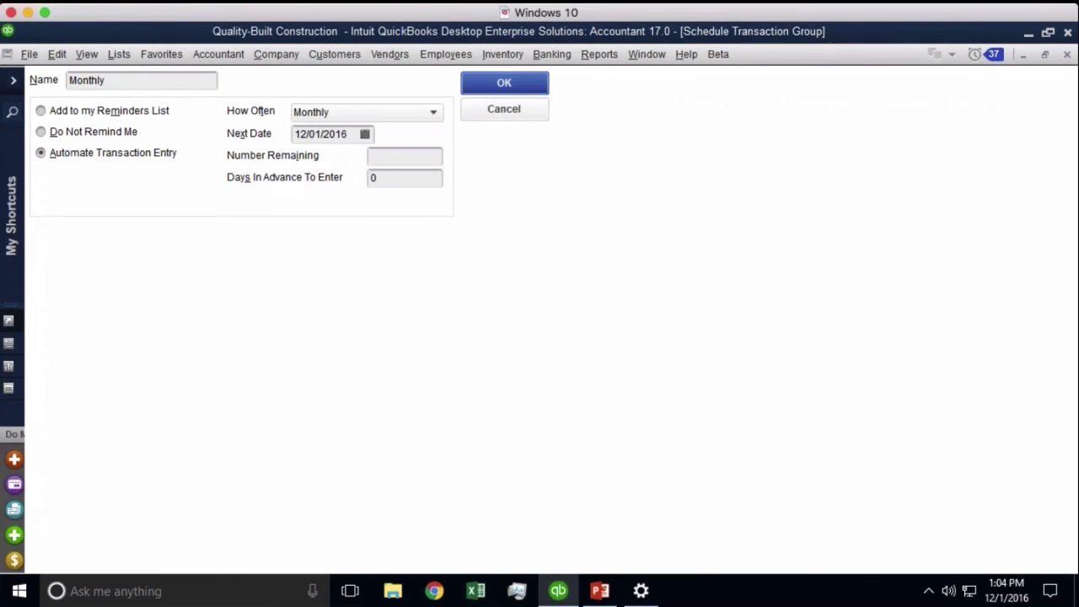
left_click(504, 84)
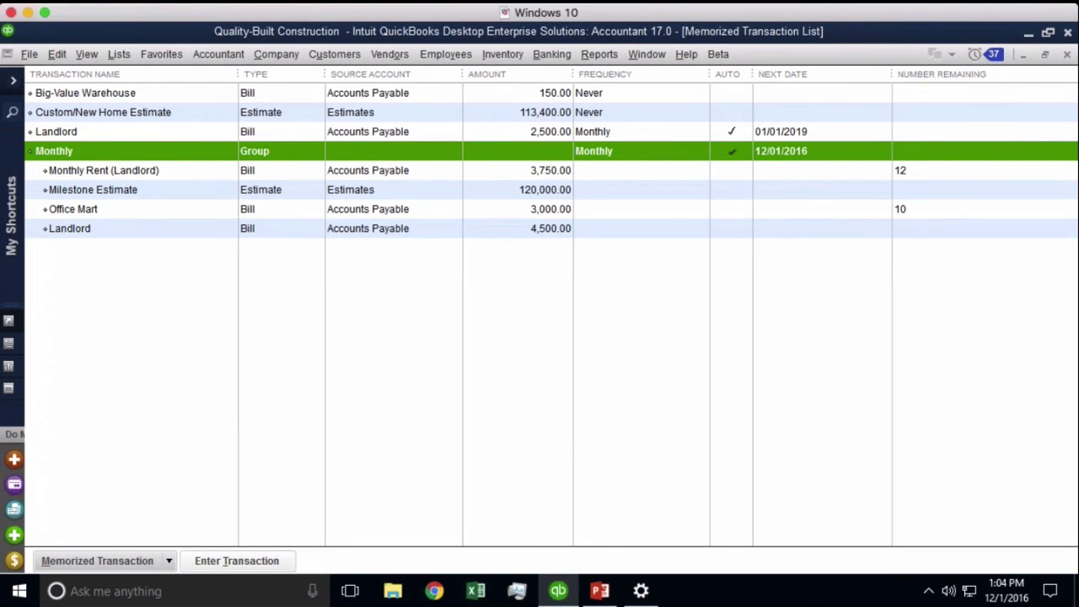